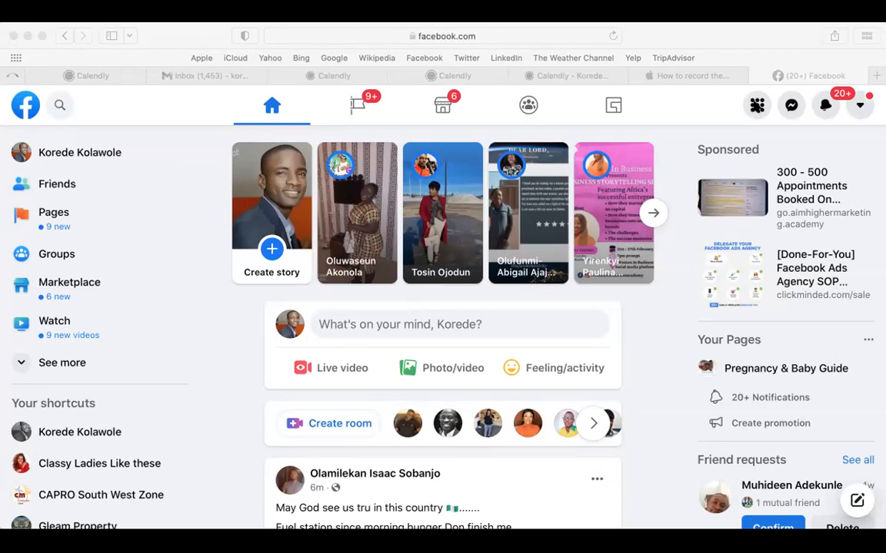
# Start creating a new Facebook Page from the list of things to create.
pyautogui.click(756, 104)
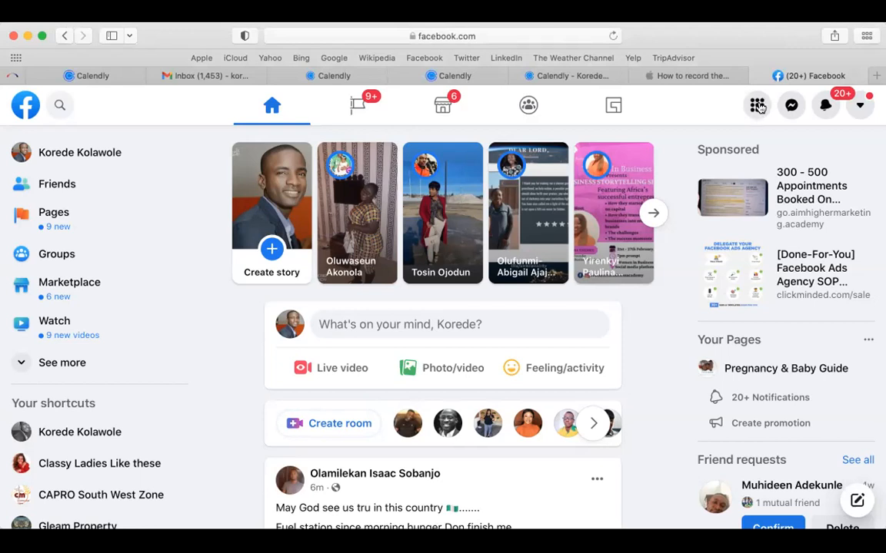
pyautogui.click(757, 105)
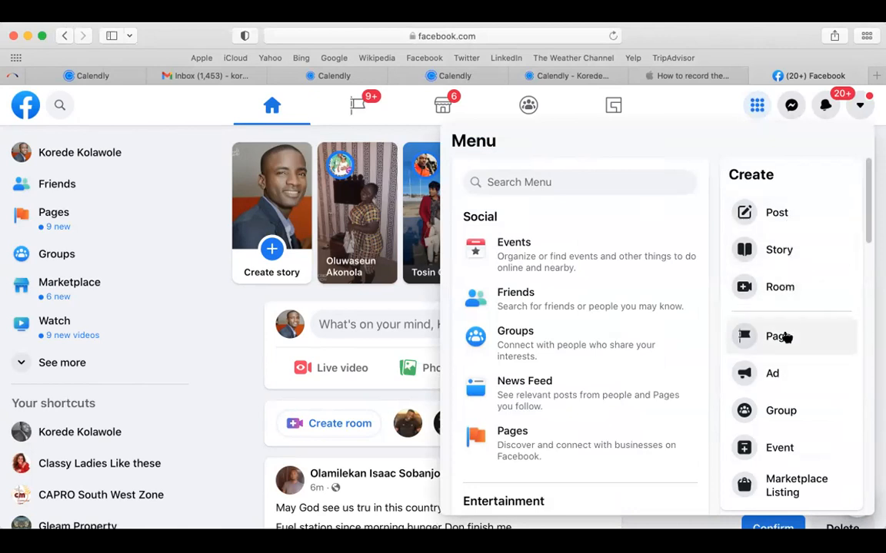
pyautogui.click(778, 337)
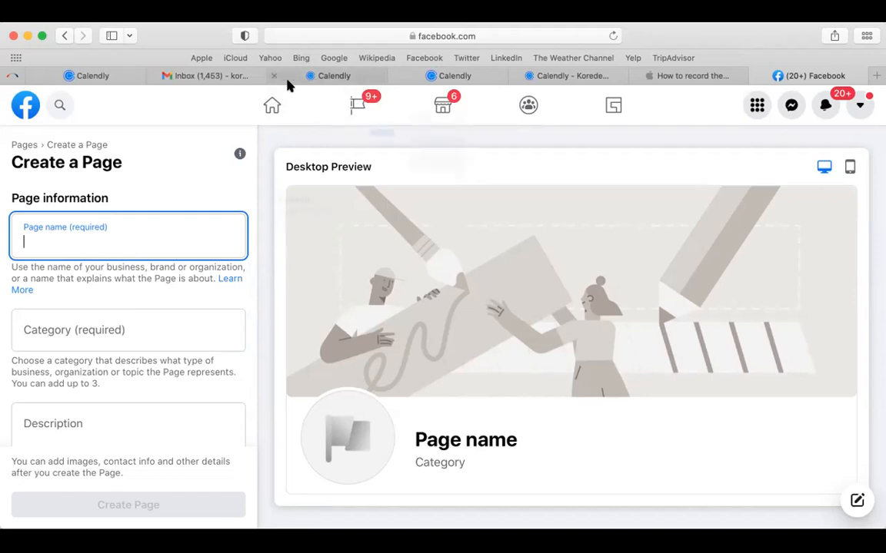
pyautogui.moveTo(288, 84)
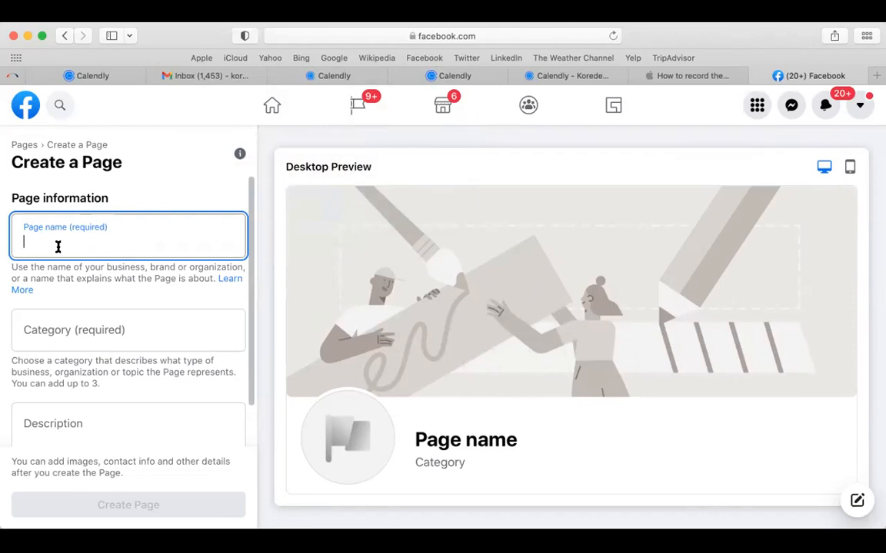
# Name the new Page Gleam Digital Agency.
pyautogui.write('My')
pyautogui.press('BackSpace')
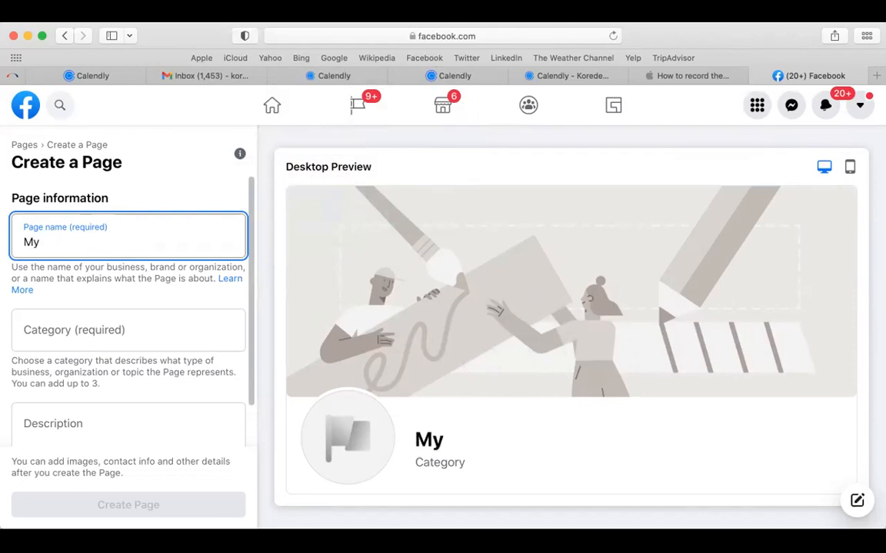
pyautogui.press('BackSpace')
pyautogui.press('BackSpace')
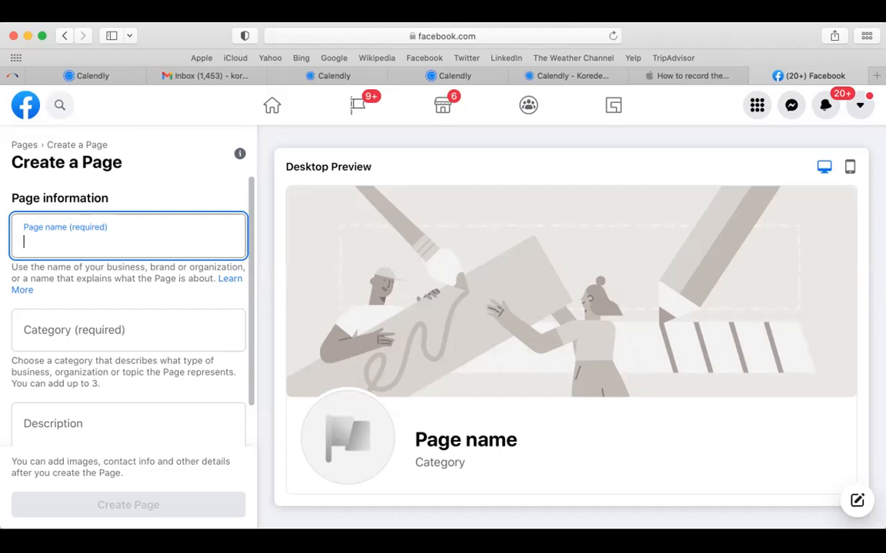
pyautogui.write('Gleam Di')
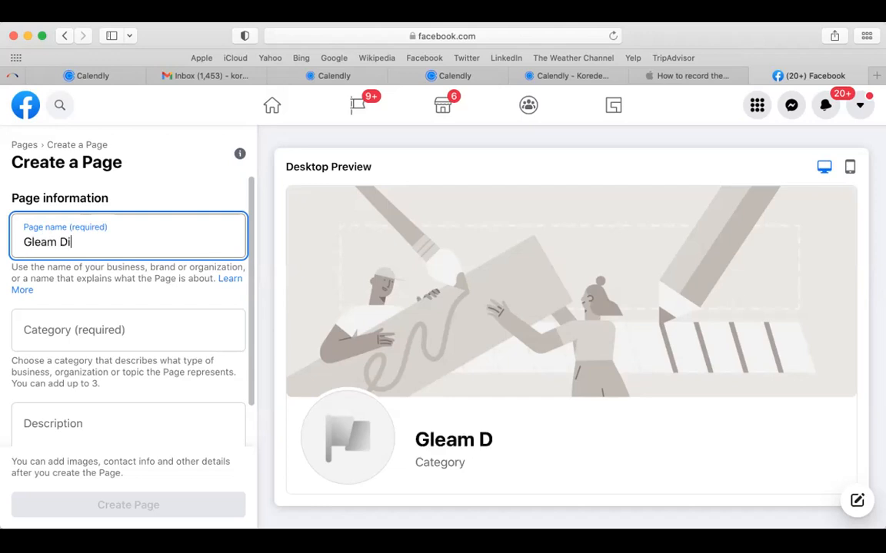
pyautogui.write('gital Agency')
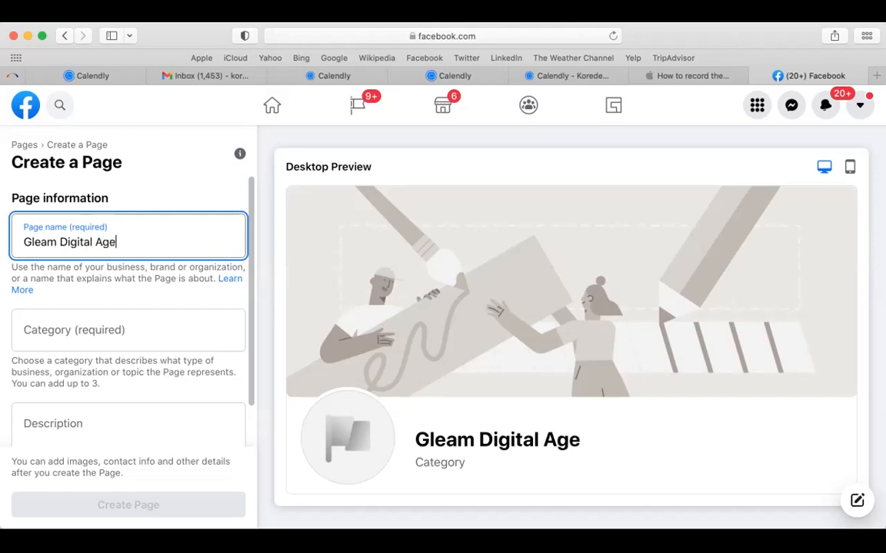
# Set the Page's category to Internet Marketing Service.
pyautogui.click(73, 344)
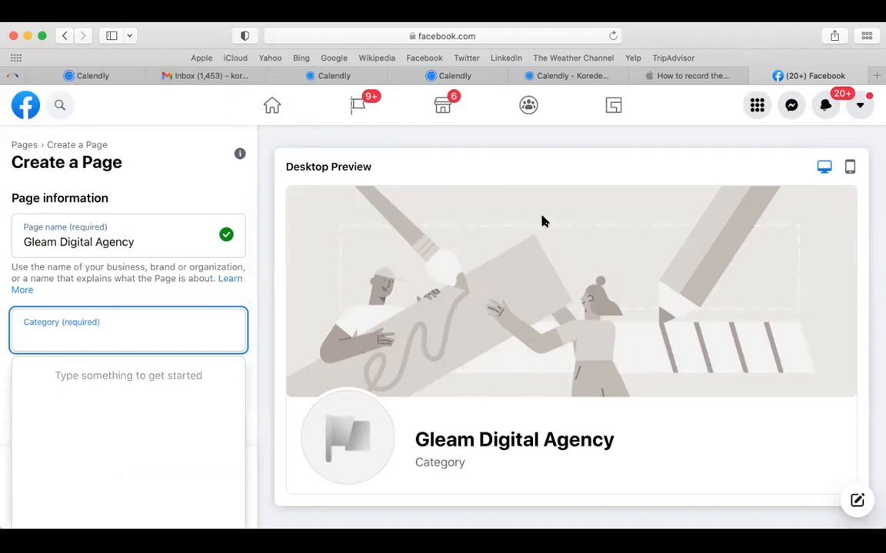
pyautogui.click(80, 332)
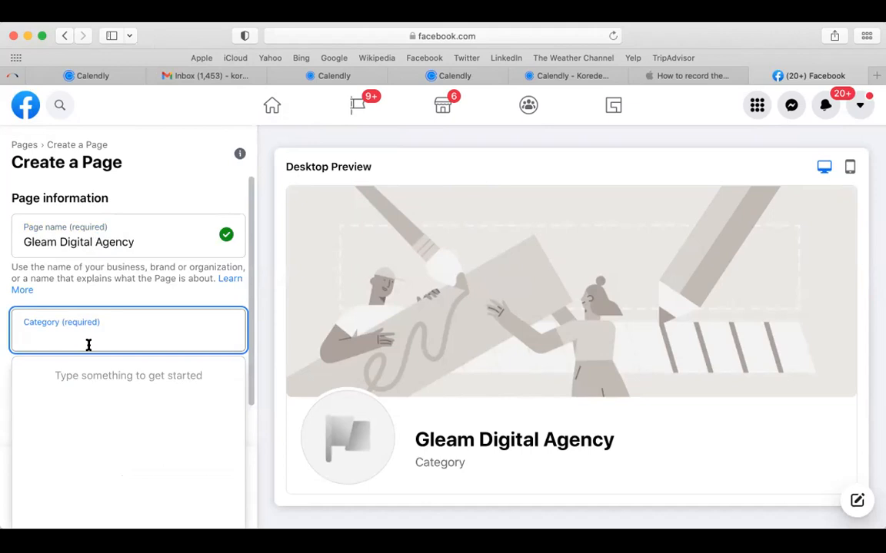
pyautogui.write('inte')
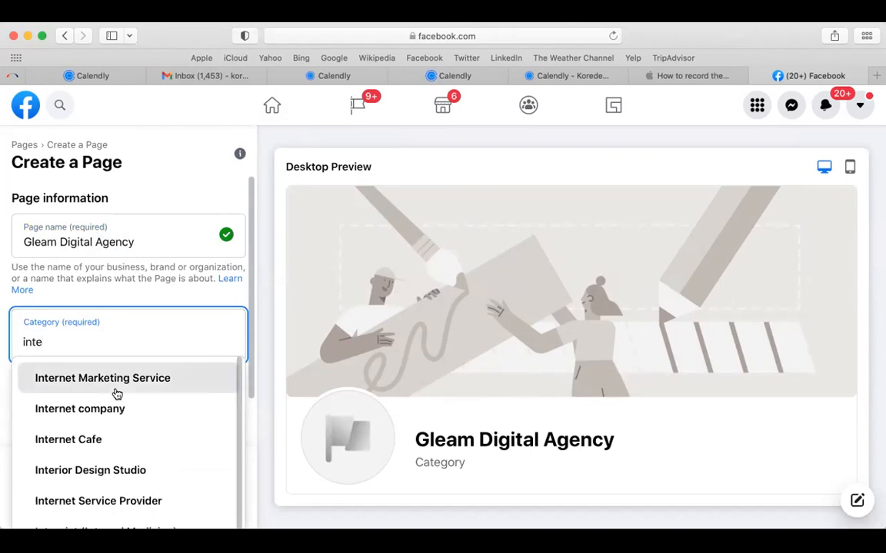
pyautogui.click(129, 381)
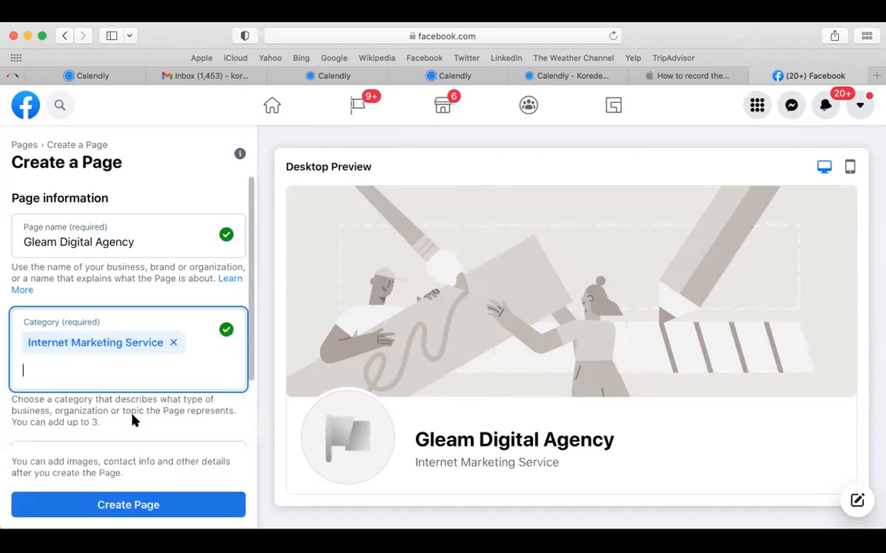
# Enter the description "Focused on building online presence and optimising same for small businesses" and create the Page.
pyautogui.scroll(-2, 132, 418)
pyautogui.click(96, 370)
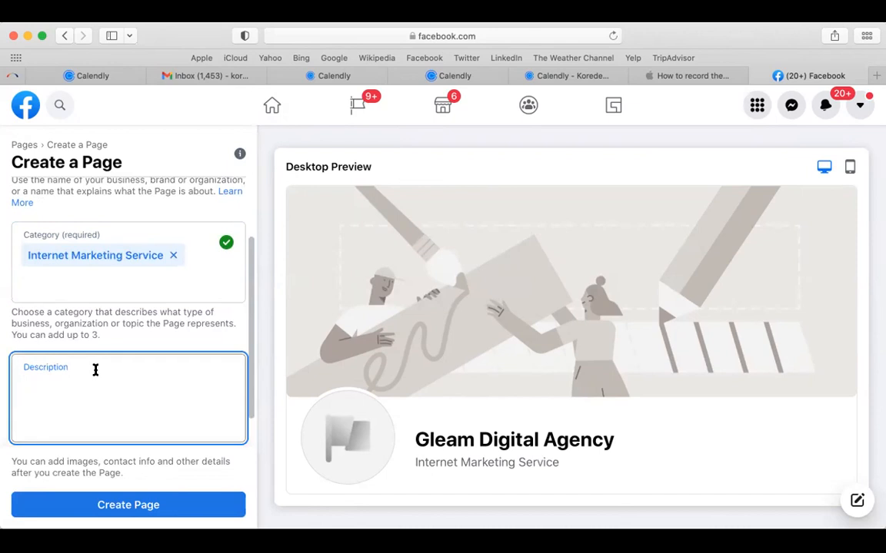
pyautogui.write('Focused on building online presence and optimiz')
pyautogui.write('ing same for small businesses')
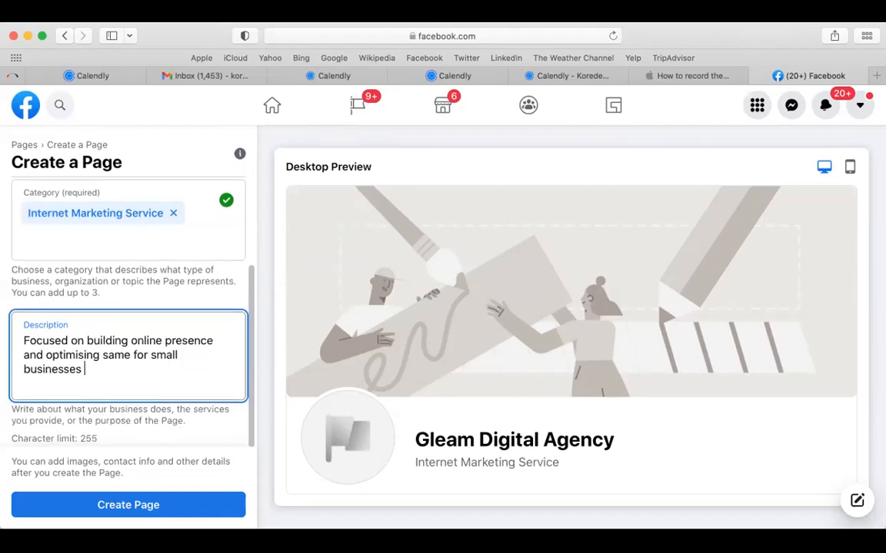
pyautogui.click(177, 511)
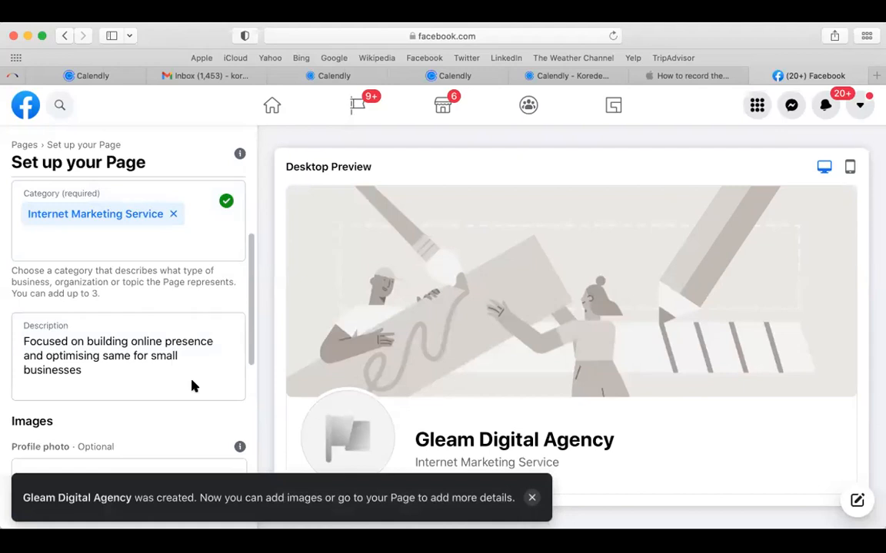
# Add the Gleam logo as profile photo and the "How To Earn 150k-350k" flyer as cover photo, and save the Page setup.
pyautogui.scroll(-5, 192, 384)
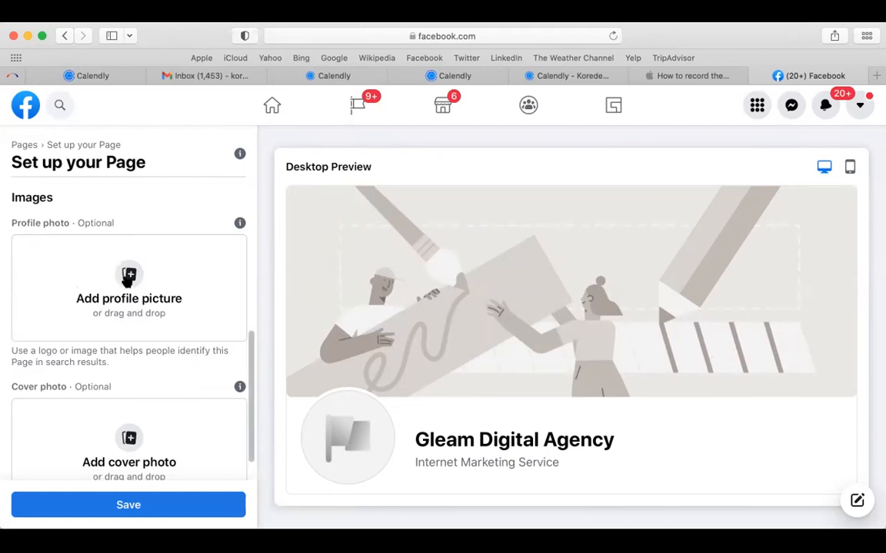
pyautogui.click(127, 278)
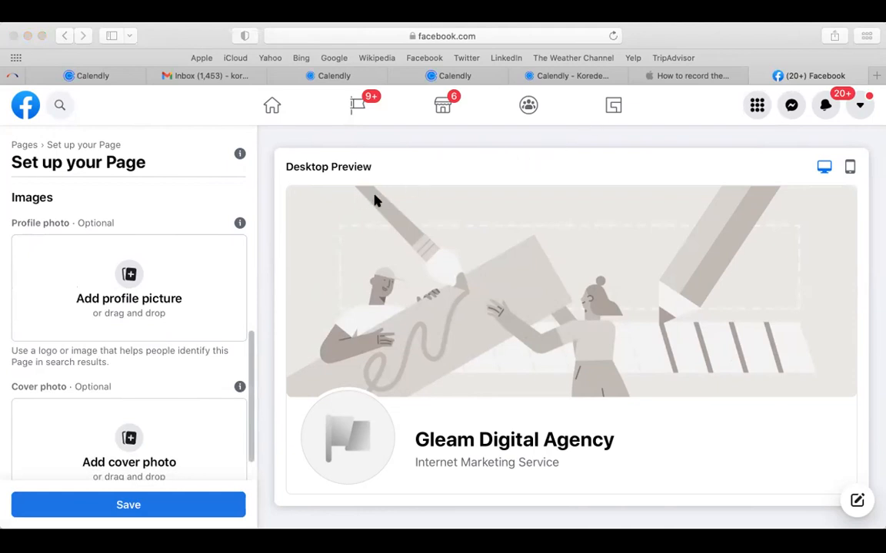
pyautogui.click(701, 388)
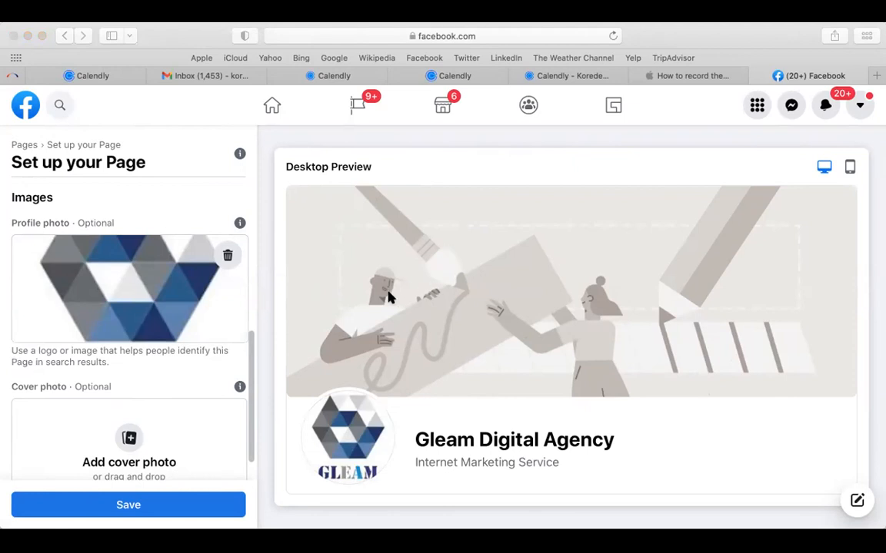
pyautogui.click(692, 390)
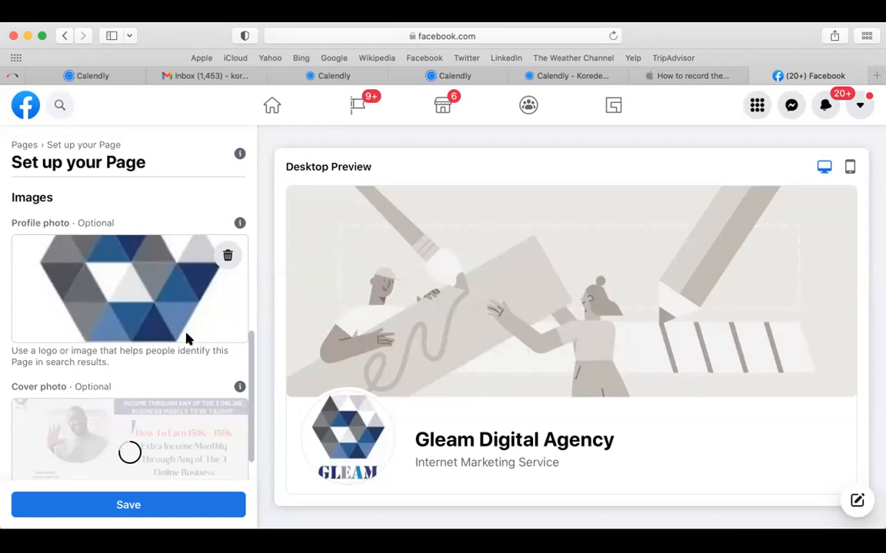
pyautogui.scroll(-2, 188, 340)
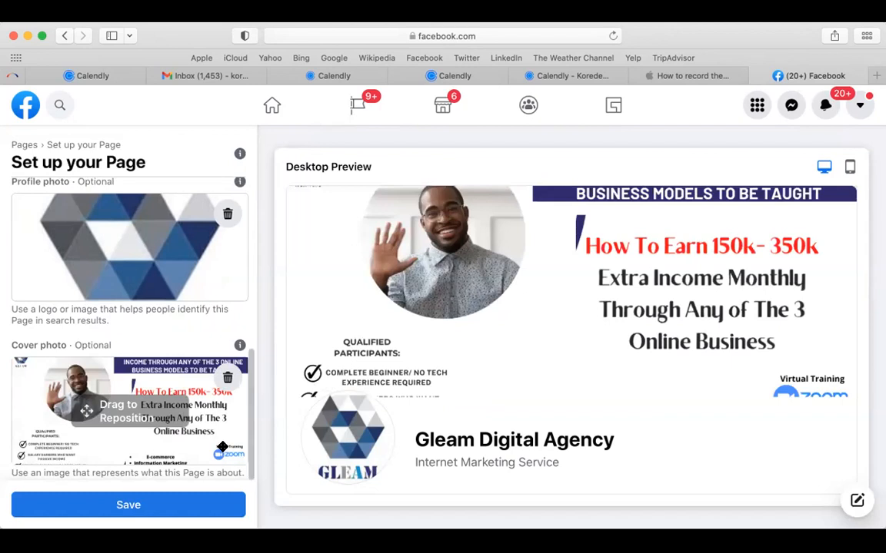
pyautogui.click(195, 508)
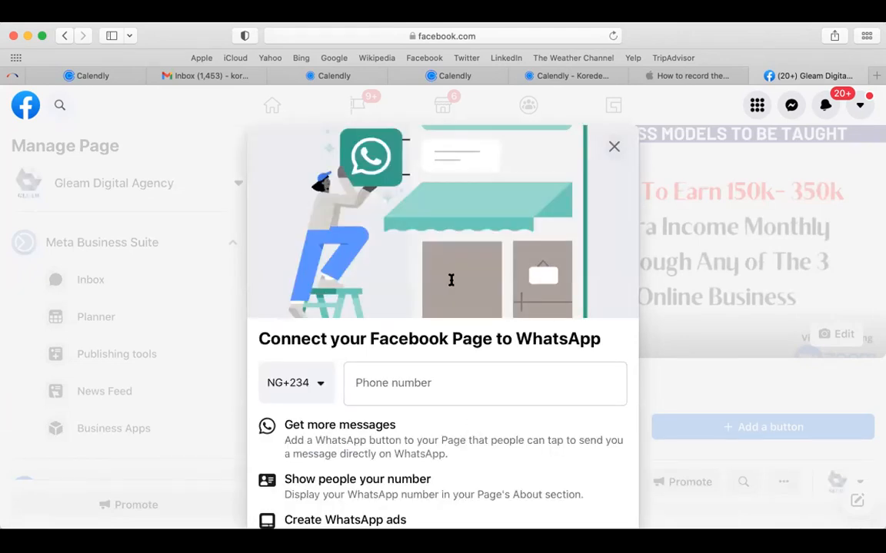
# Dismiss the offer to connect the Page to WhatsApp and confirm leaving without entering a phone number.
pyautogui.scroll(-3, 450, 279)
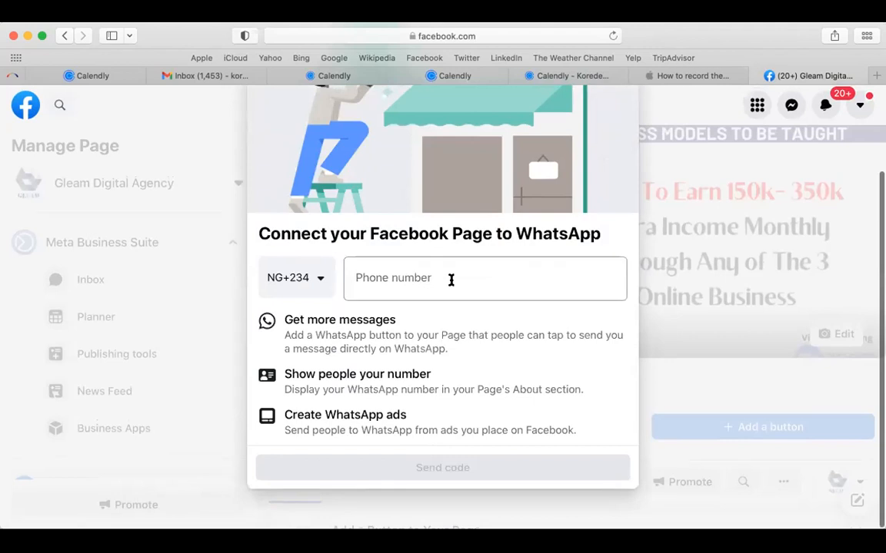
pyautogui.scroll(3, 613, 150)
pyautogui.click(614, 149)
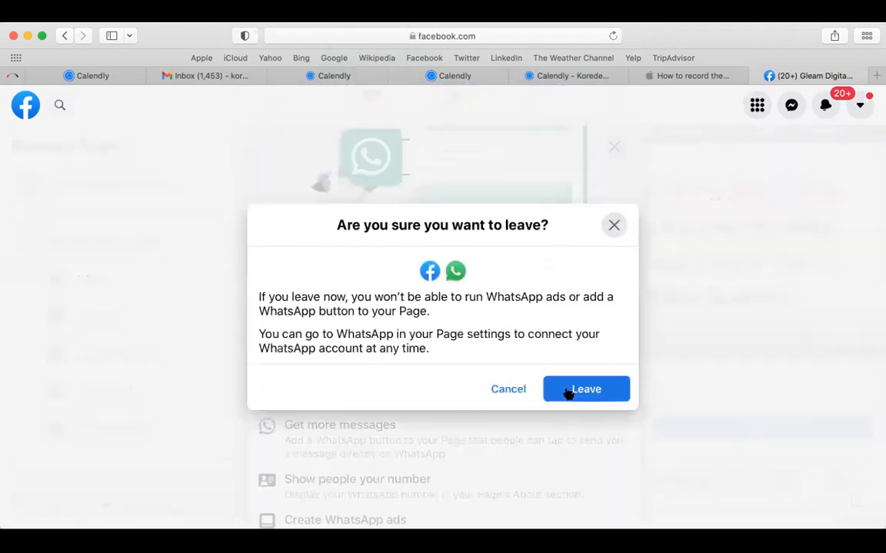
pyautogui.click(568, 397)
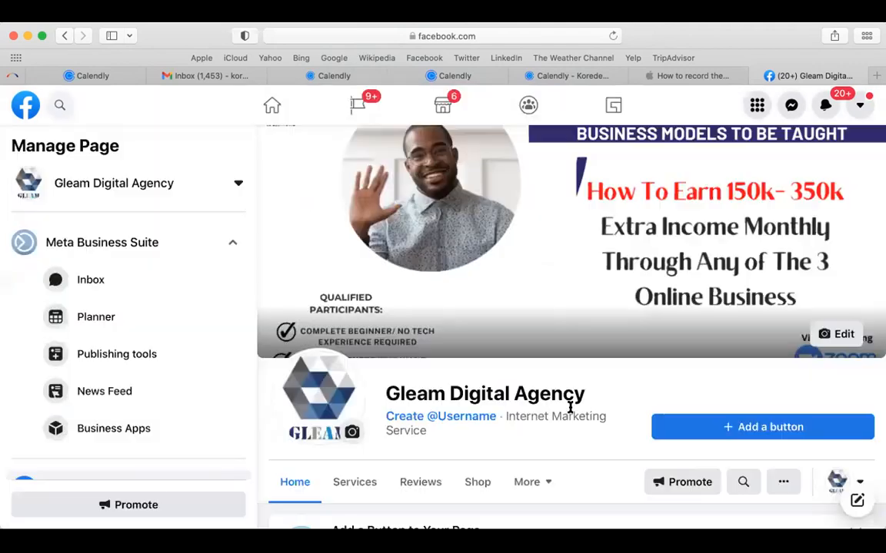
# Look over the new Page, from its cover photo and header to the setup checklist and friend invitations.
pyautogui.scroll(-10, 570, 408)
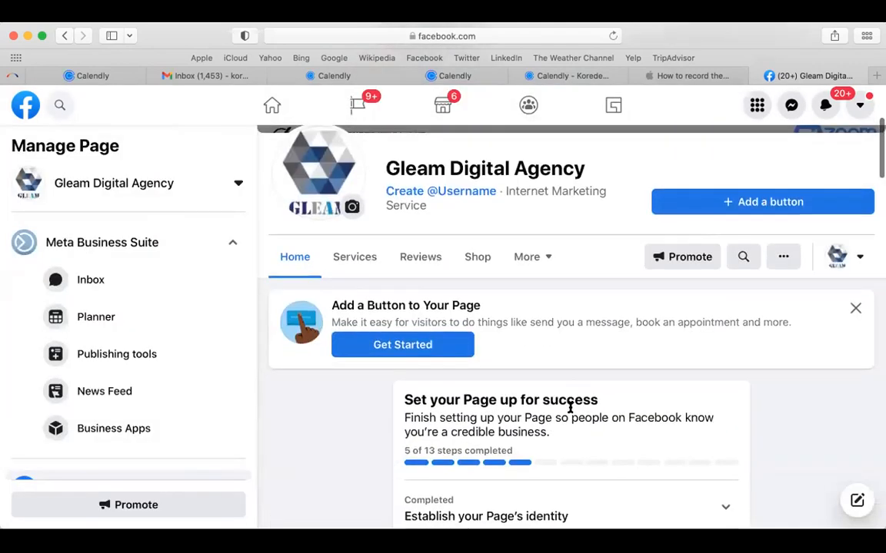
pyautogui.scroll(8, 571, 411)
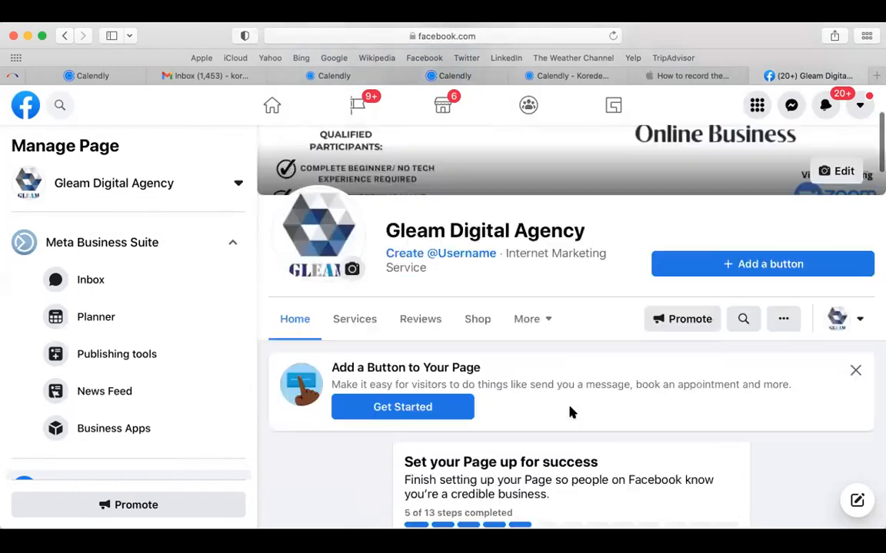
pyautogui.scroll(-15, 603, 411)
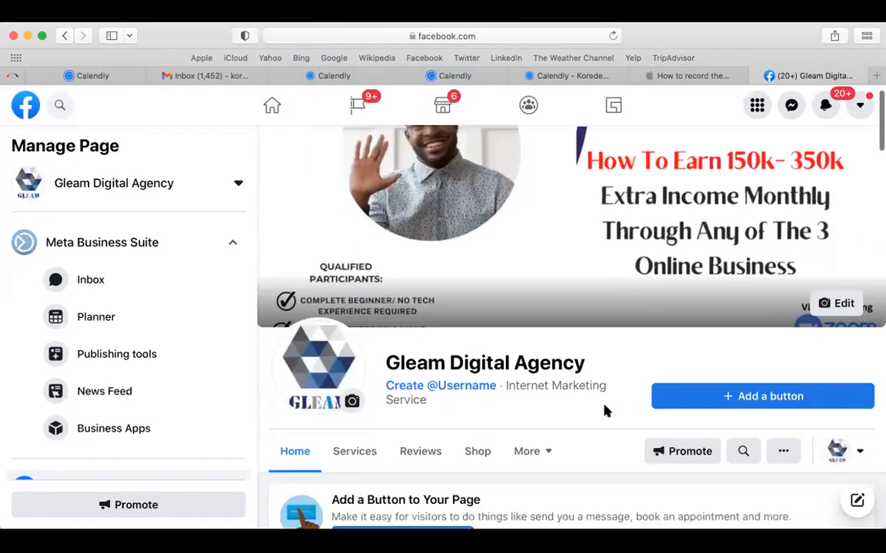
pyautogui.scroll(-4, 603, 411)
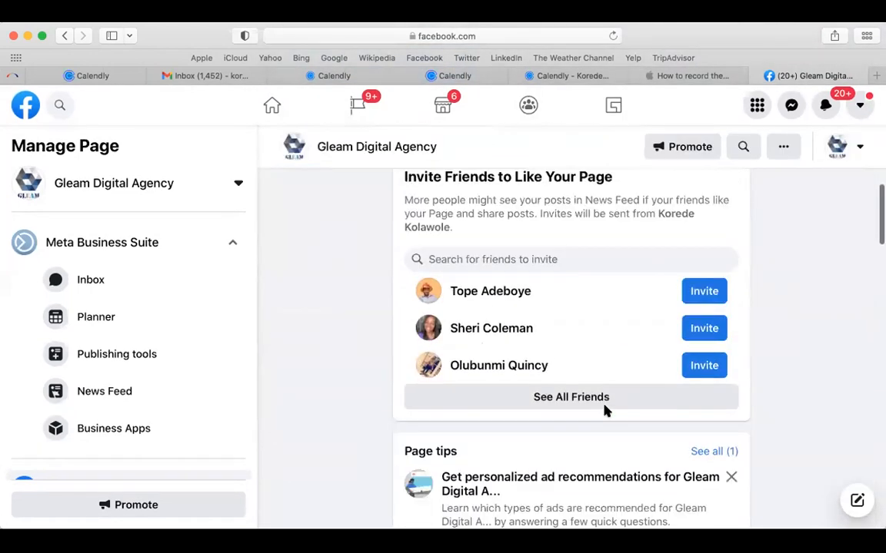
pyautogui.scroll(10, 605, 409)
pyautogui.scroll(4, 604, 412)
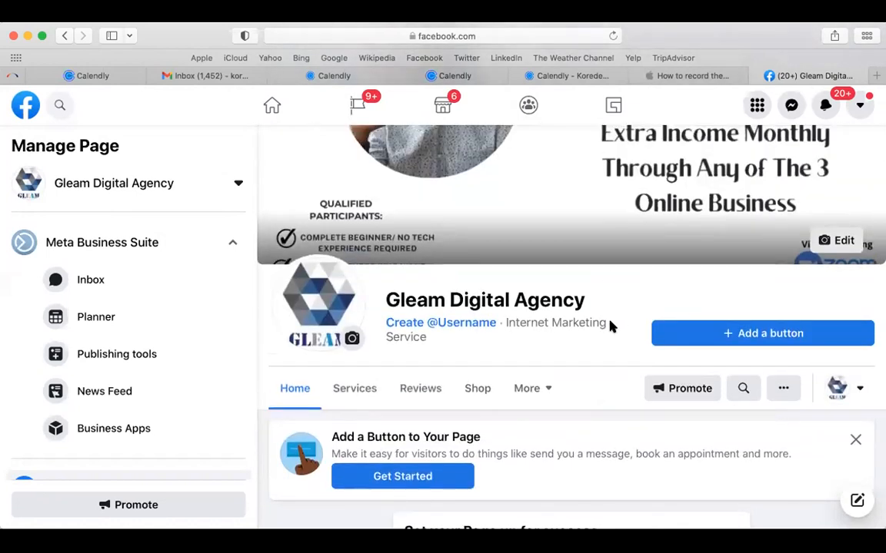
pyautogui.scroll(3, 609, 327)
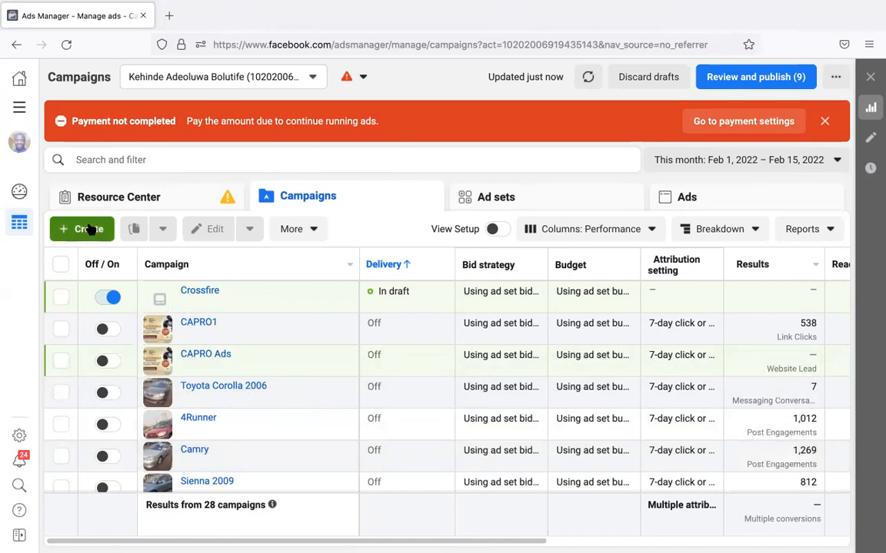
# Start a new campaign with Engagement as its objective.
pyautogui.click(86, 229)
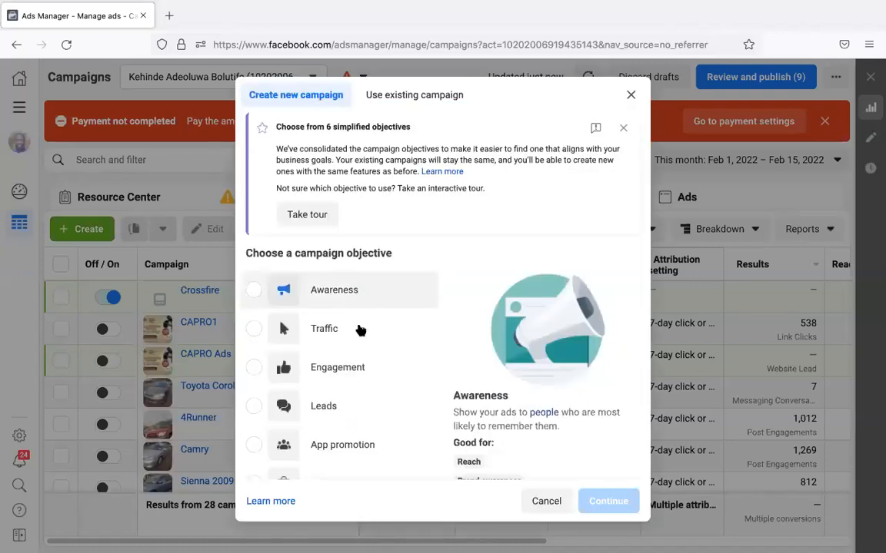
pyautogui.scroll(-1, 399, 347)
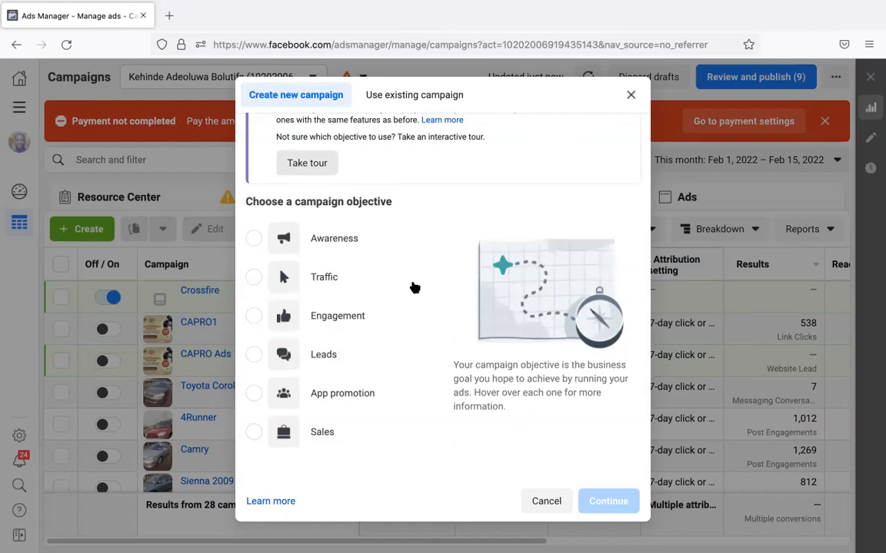
pyautogui.moveTo(405, 346)
pyautogui.moveTo(397, 321)
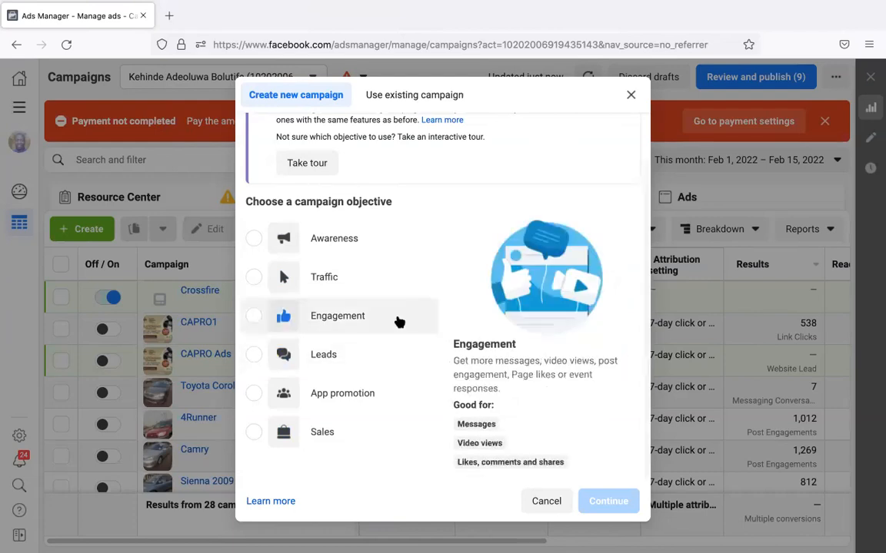
pyautogui.click(398, 321)
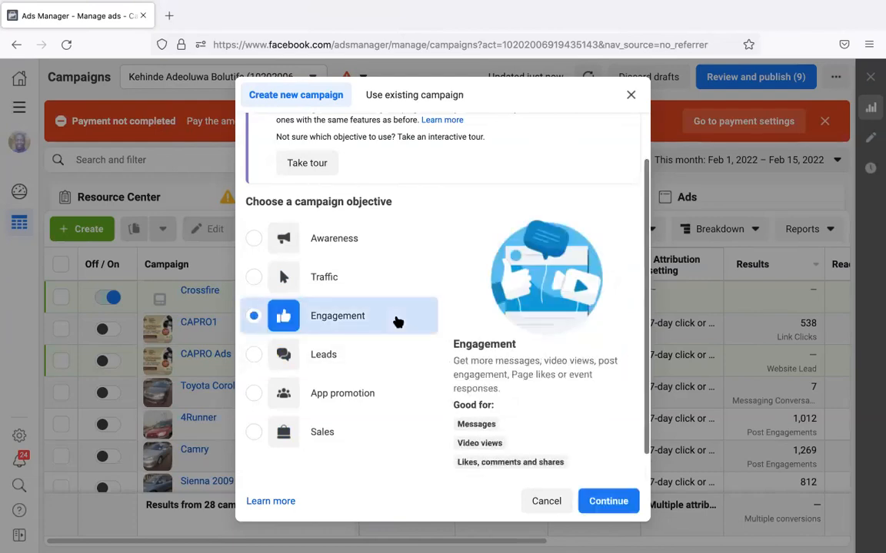
pyautogui.scroll(-1, 580, 467)
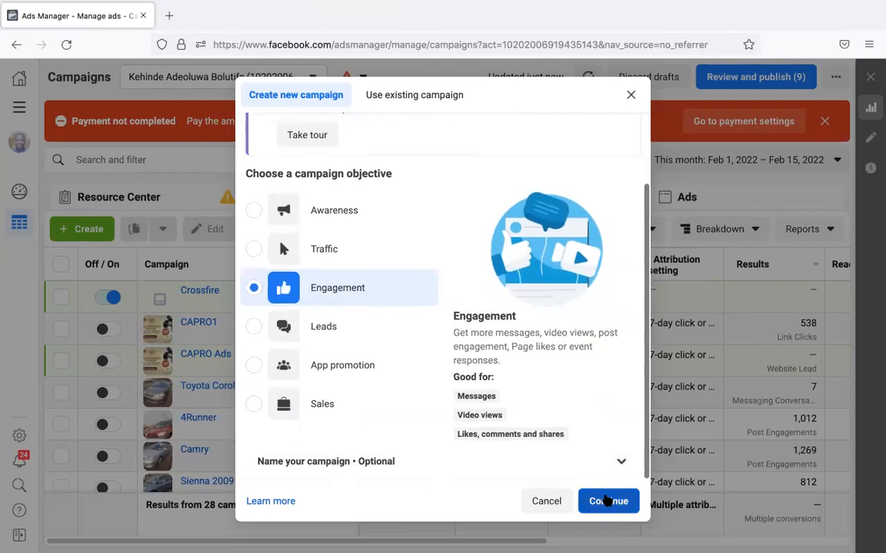
# Name the campaign, the ad set and the ad "Class Test", and continue to the campaign's settings.
pyautogui.click(623, 465)
pyautogui.scroll(-5, 549, 354)
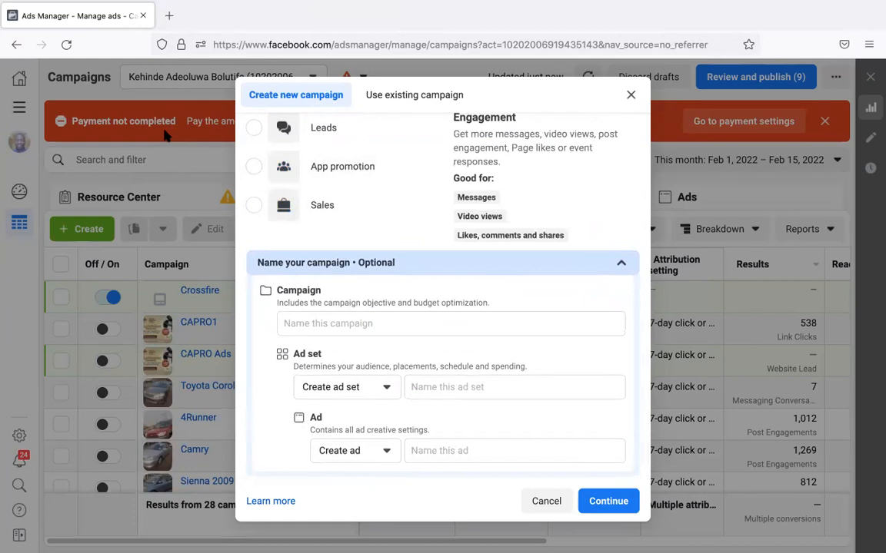
pyautogui.click(371, 322)
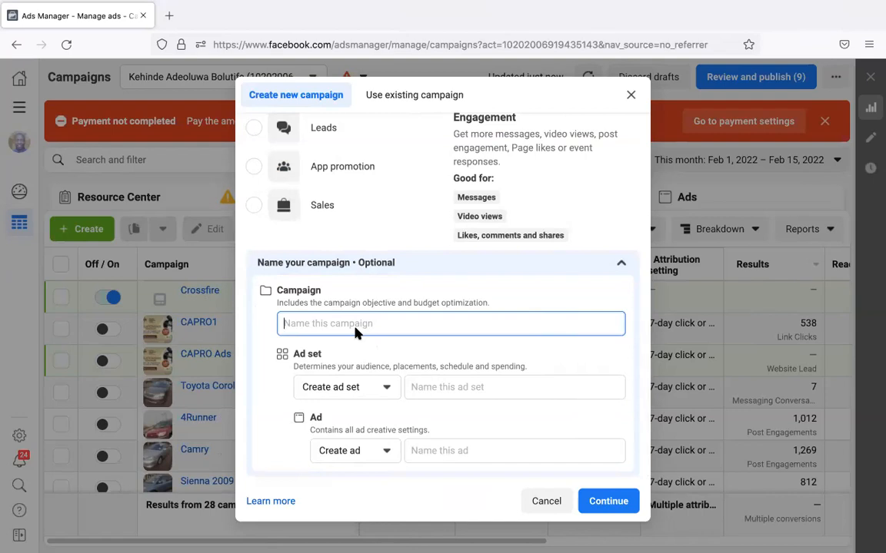
pyautogui.write('Class Test')
pyautogui.click(283, 312)
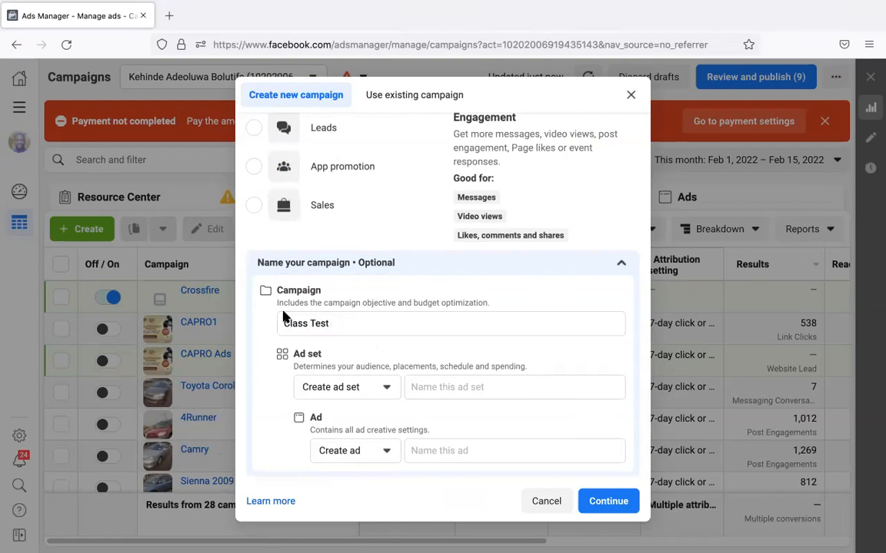
pyautogui.moveTo(342, 323); pyautogui.dragTo(283, 324)
pyautogui.hotkey('ctrl', 'c')
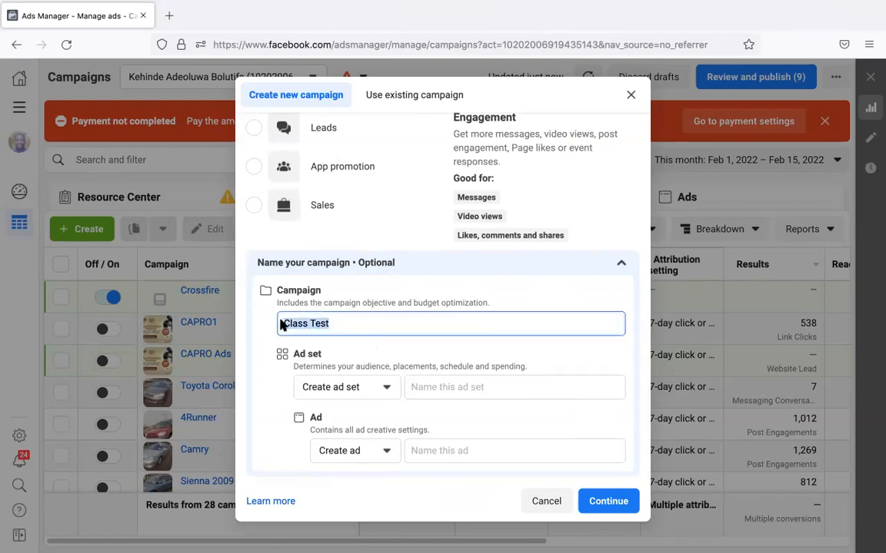
pyautogui.click(471, 386)
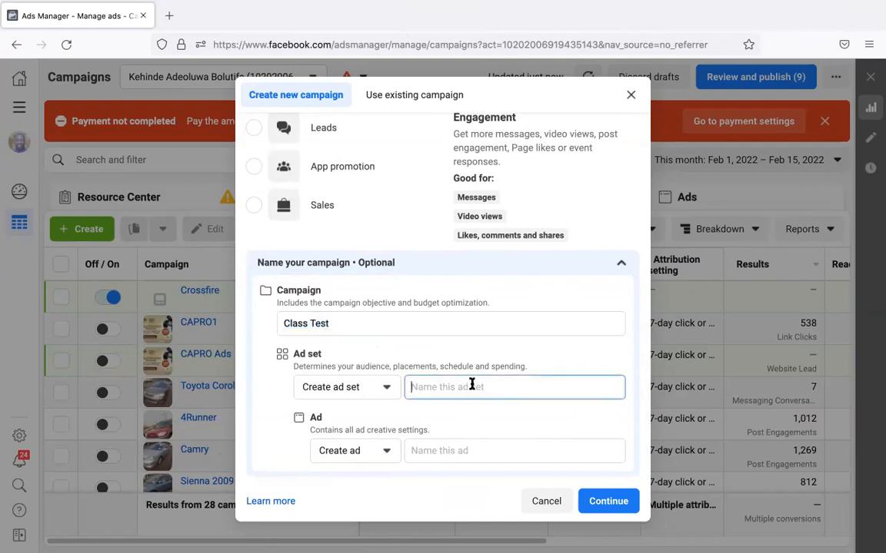
pyautogui.hotkey('ctrl', 'v')
pyautogui.click(471, 461)
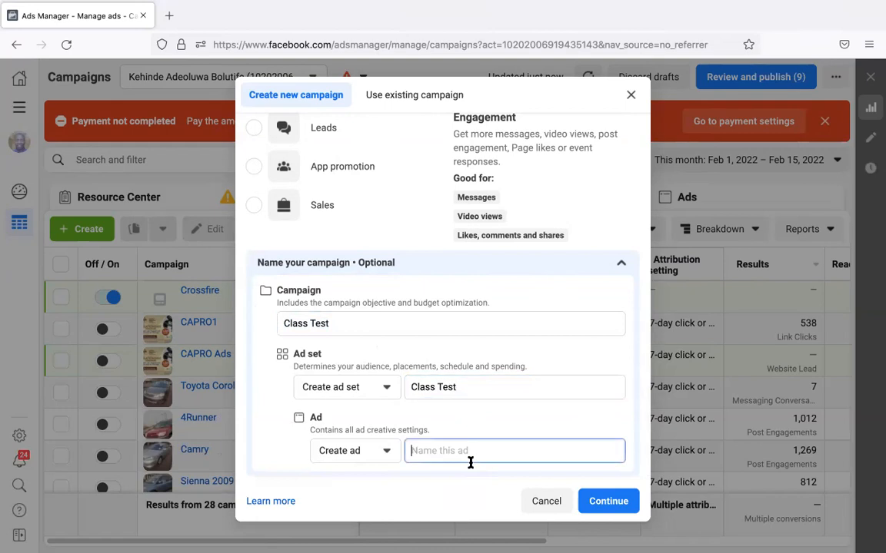
pyautogui.hotkey('ctrl', 'v')
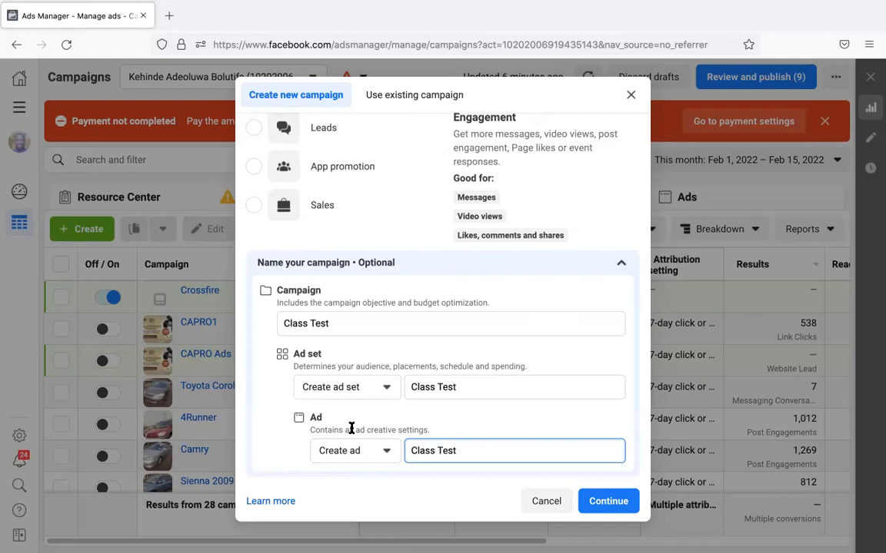
pyautogui.click(618, 506)
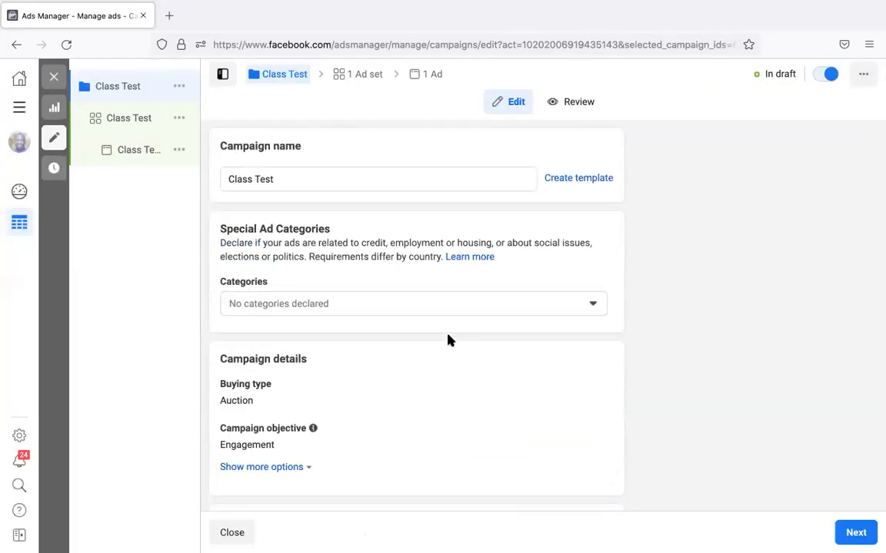
# Review the campaign details, A/B test and budget optimization settings, and continue to the Class Test ad set.
pyautogui.scroll(-3, 449, 340)
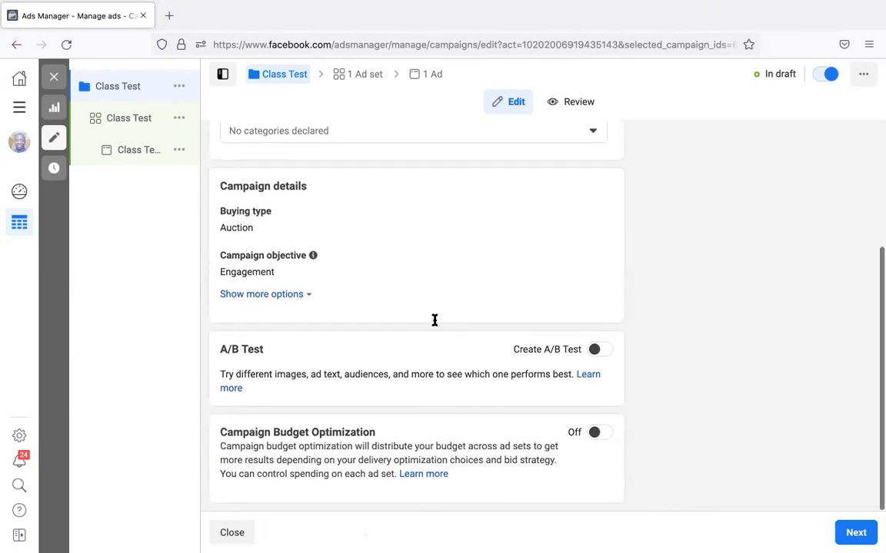
pyautogui.scroll(3, 432, 321)
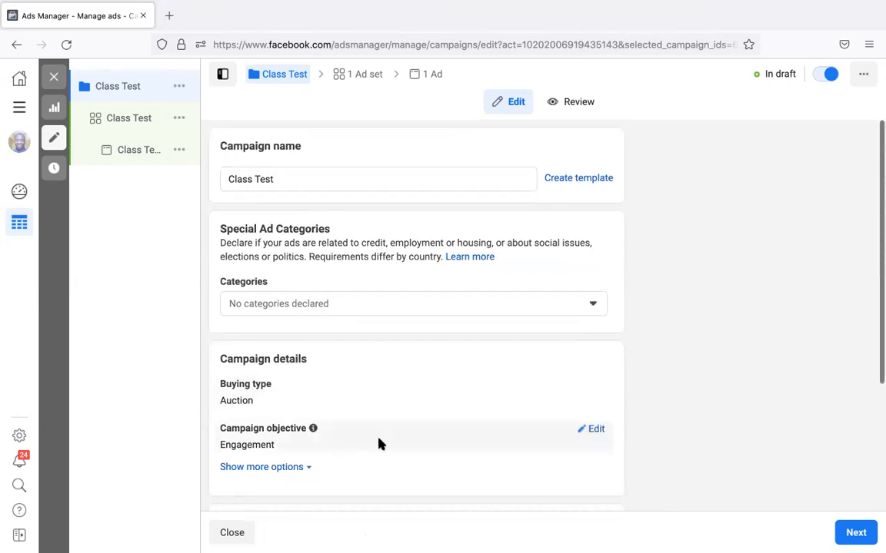
pyautogui.scroll(-3, 378, 442)
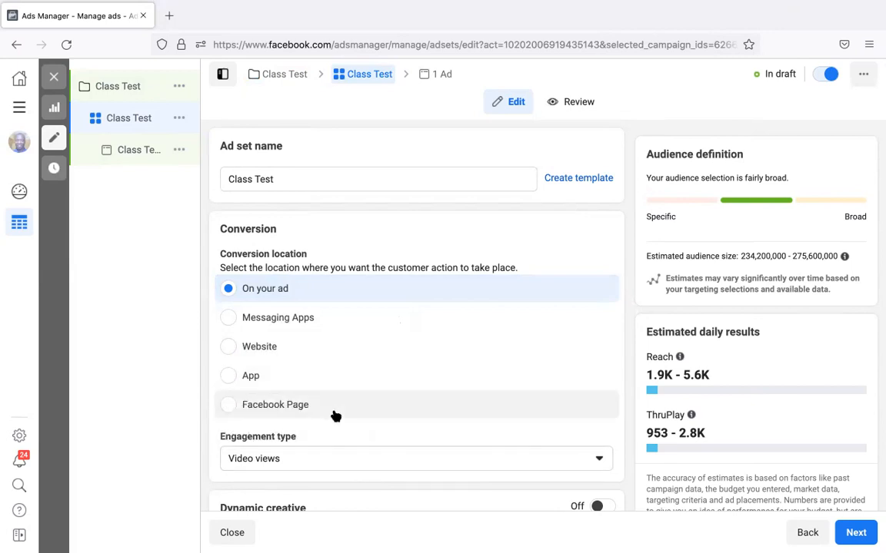
# Set the ad set's engagement type to Post engagement.
pyautogui.scroll(-3, 494, 446)
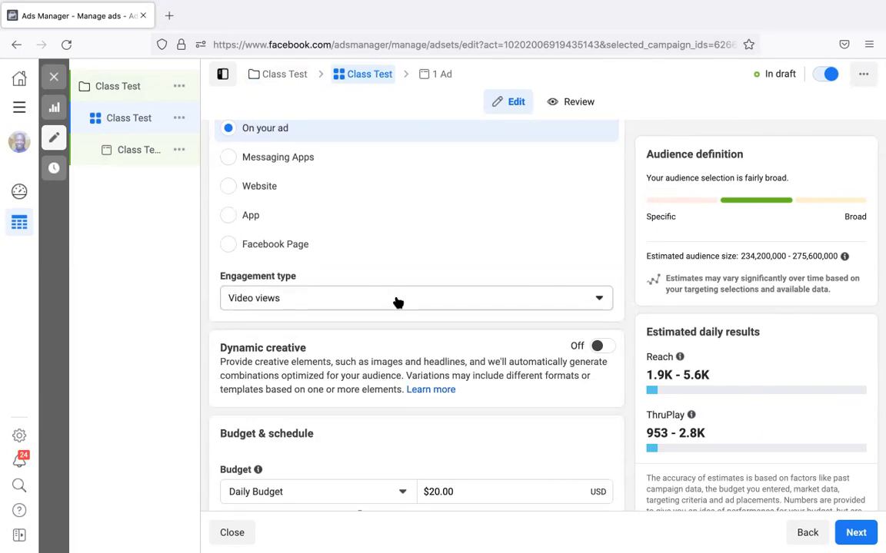
pyautogui.click(398, 302)
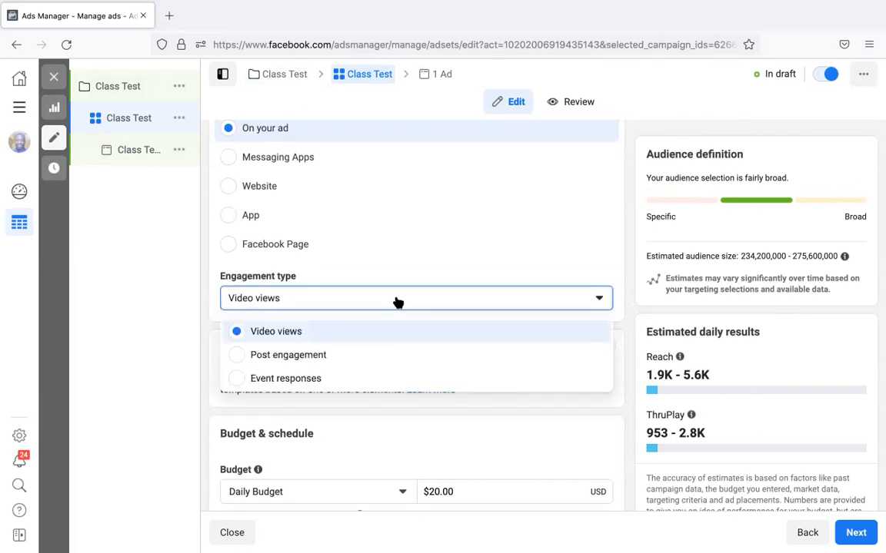
pyautogui.click(377, 356)
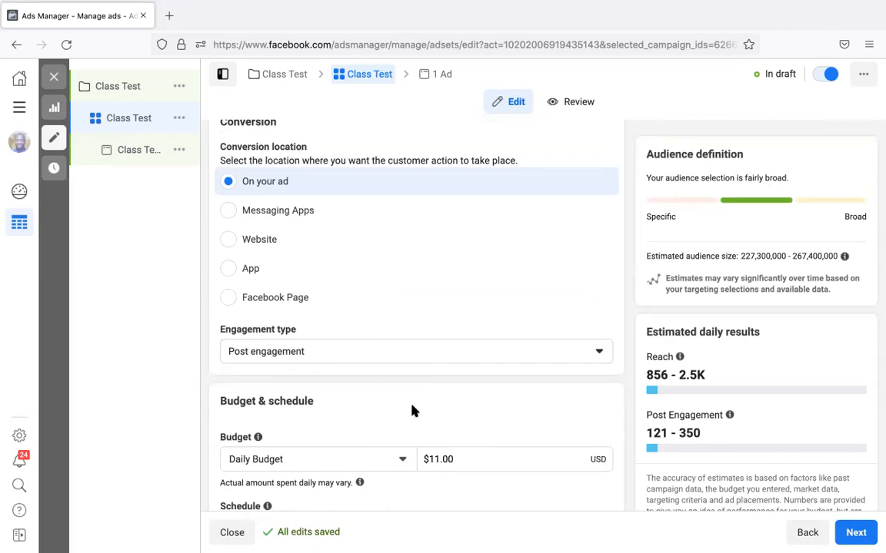
# Try Messaging Apps and Website as the conversion location, check the message ad types, and return to On your ad.
pyautogui.scroll(-3, 409, 416)
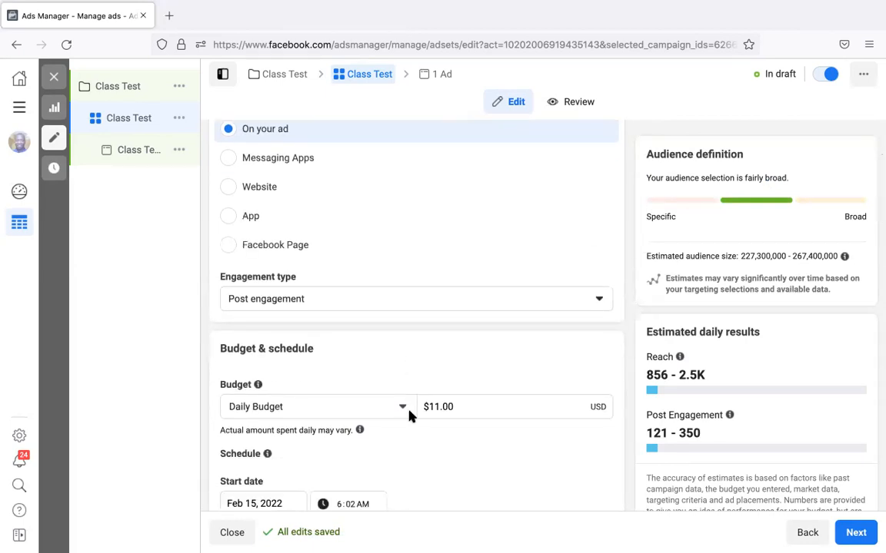
pyautogui.scroll(-1, 409, 416)
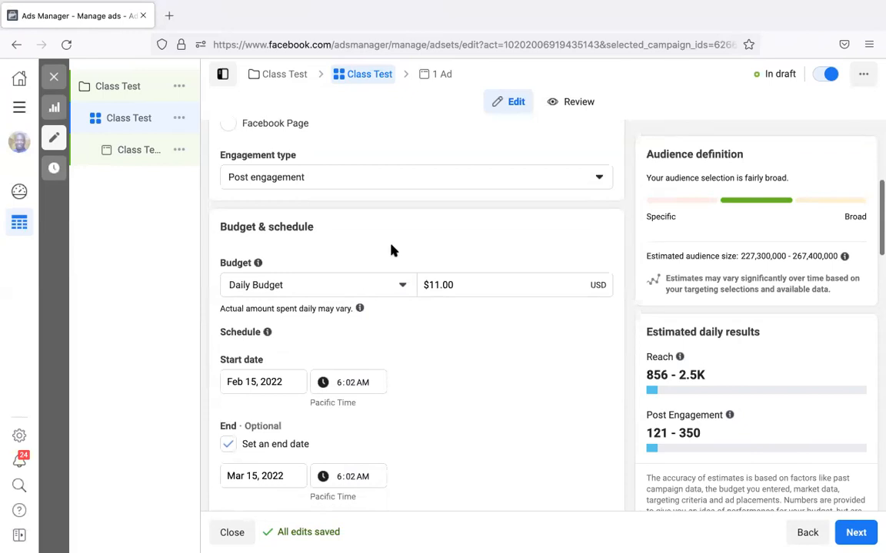
pyautogui.scroll(6, 392, 250)
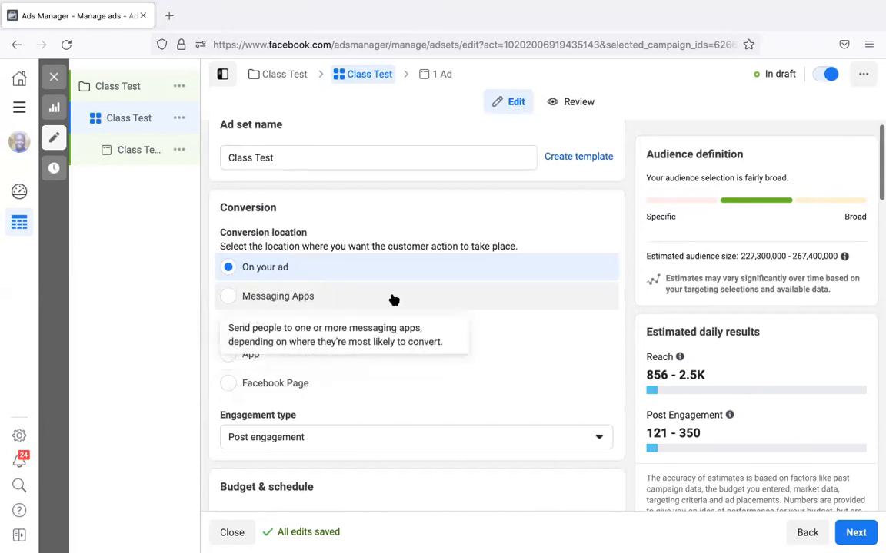
pyautogui.click(468, 305)
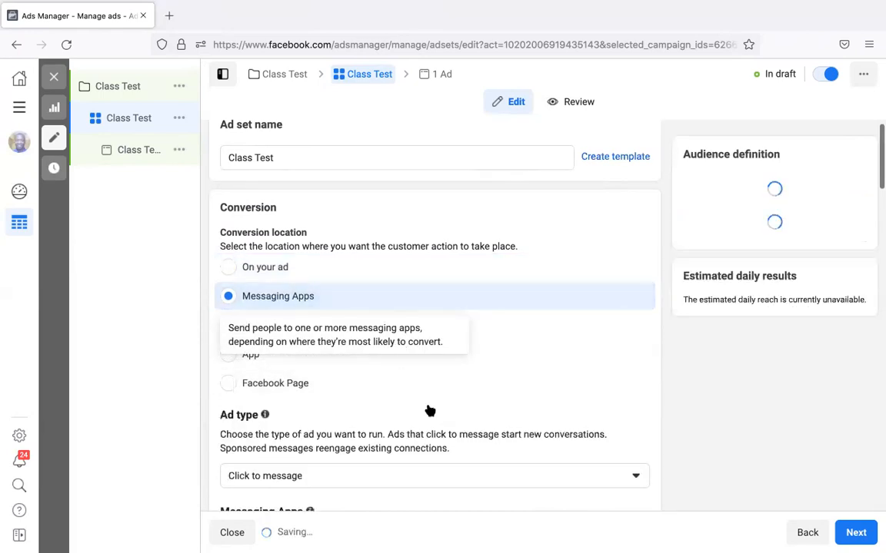
pyautogui.scroll(-2, 427, 411)
pyautogui.click(506, 331)
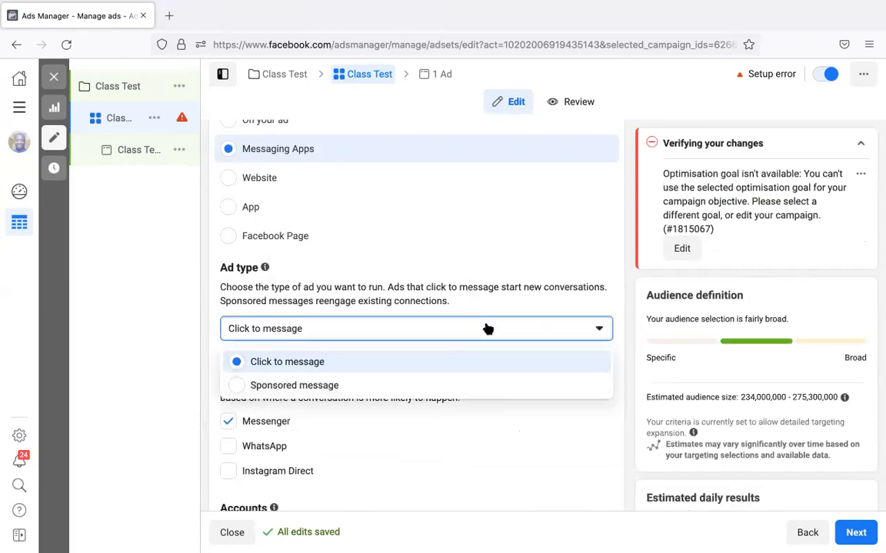
pyautogui.scroll(2, 485, 328)
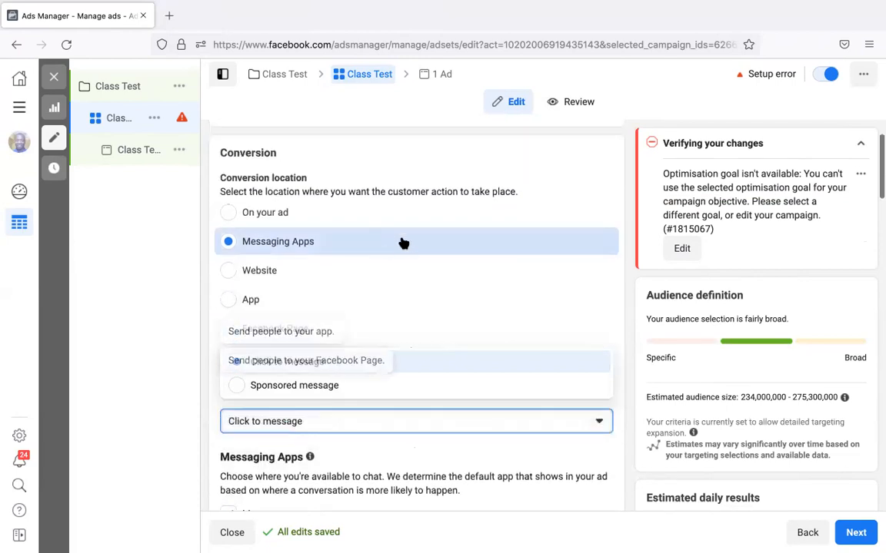
pyautogui.click(292, 213)
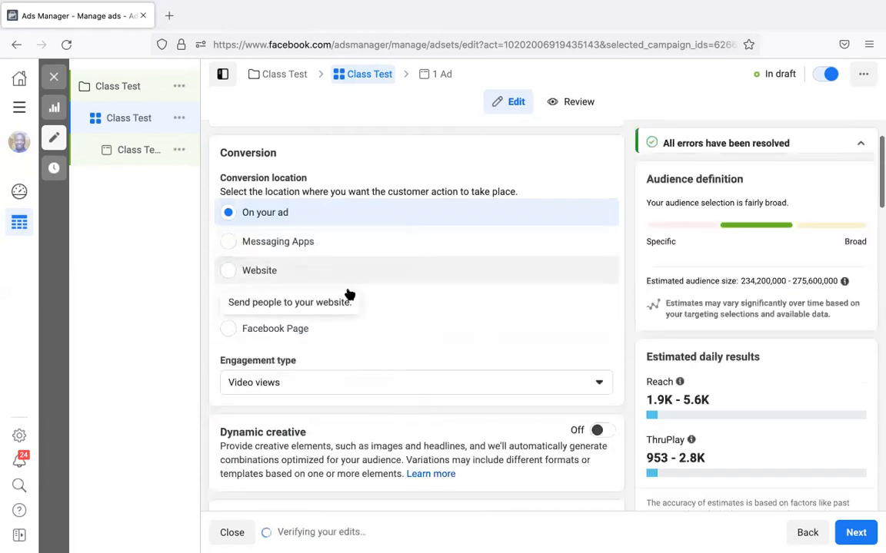
pyautogui.click(329, 275)
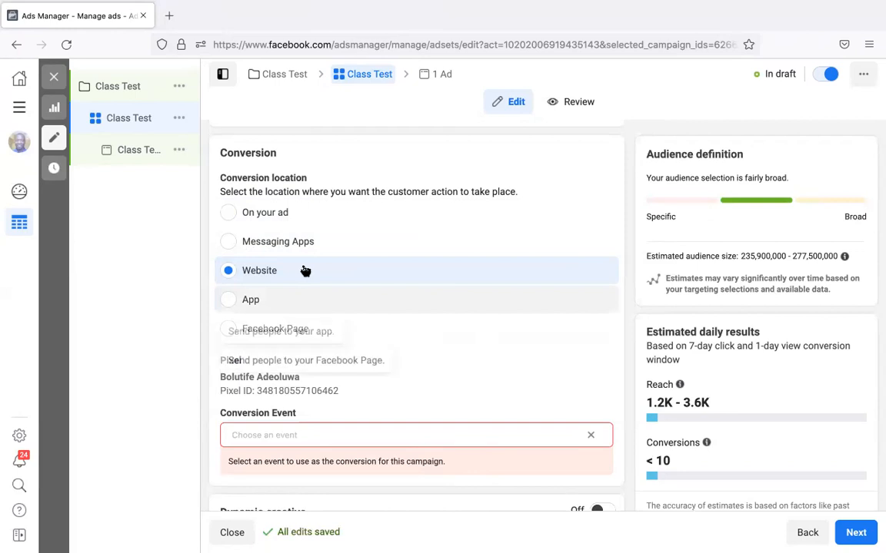
pyautogui.click(296, 215)
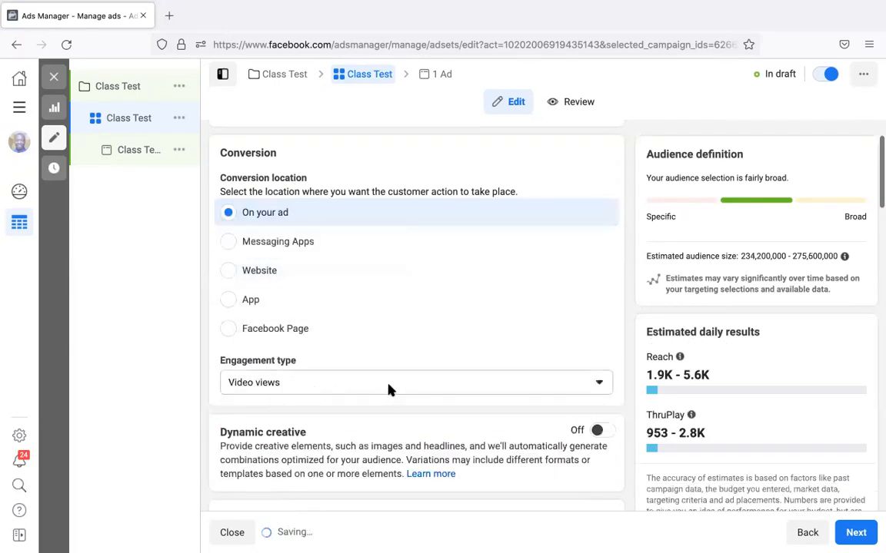
# Change the engagement type for the On your ad conversion location to Post engagement.
pyautogui.scroll(-2, 390, 389)
pyautogui.scroll(-2, 387, 387)
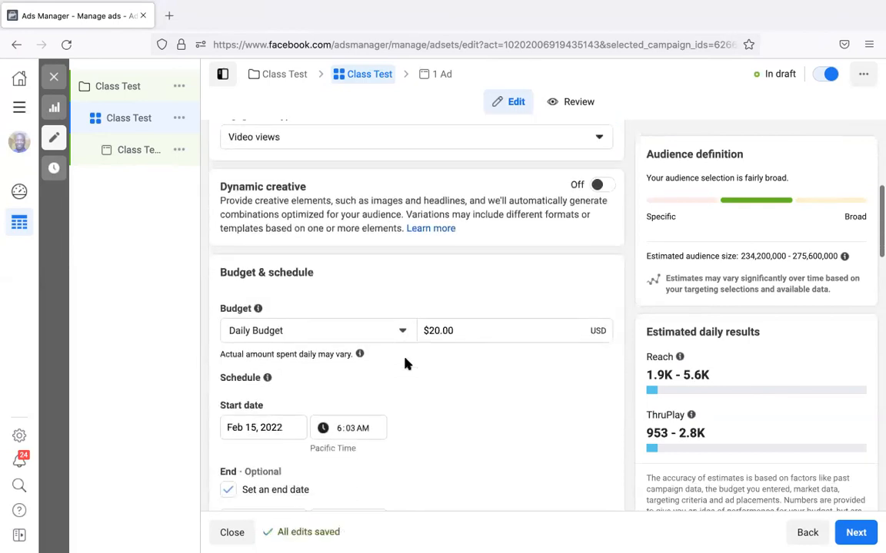
pyautogui.scroll(3, 407, 364)
pyautogui.click(403, 355)
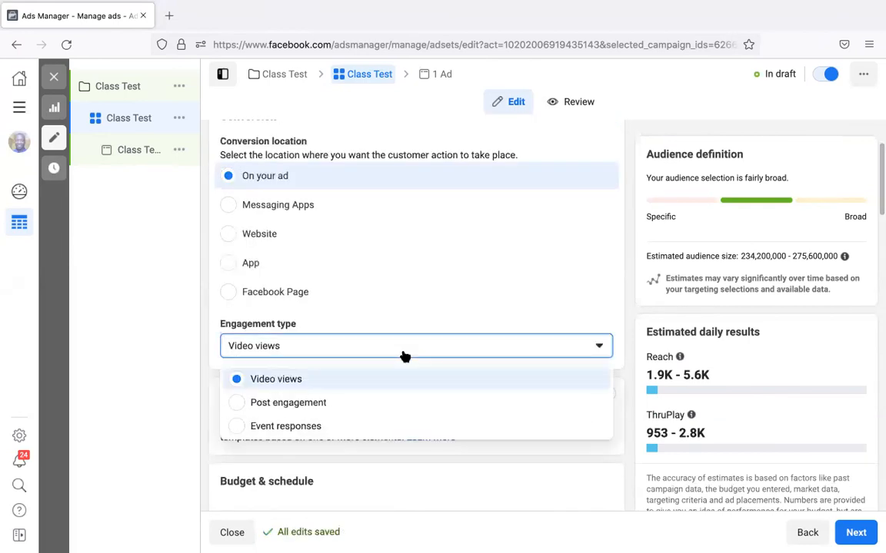
pyautogui.click(400, 403)
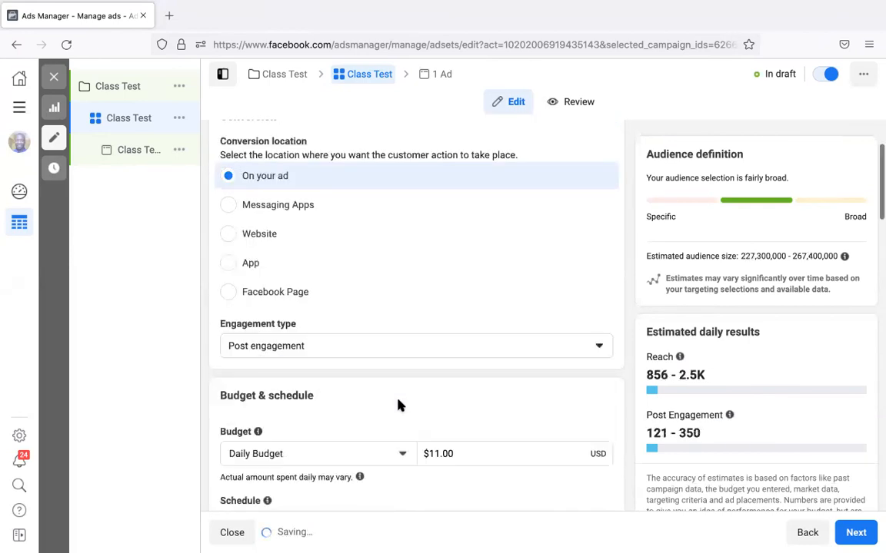
# Set the ad set's daily budget to $5.00.
pyautogui.scroll(-3, 397, 405)
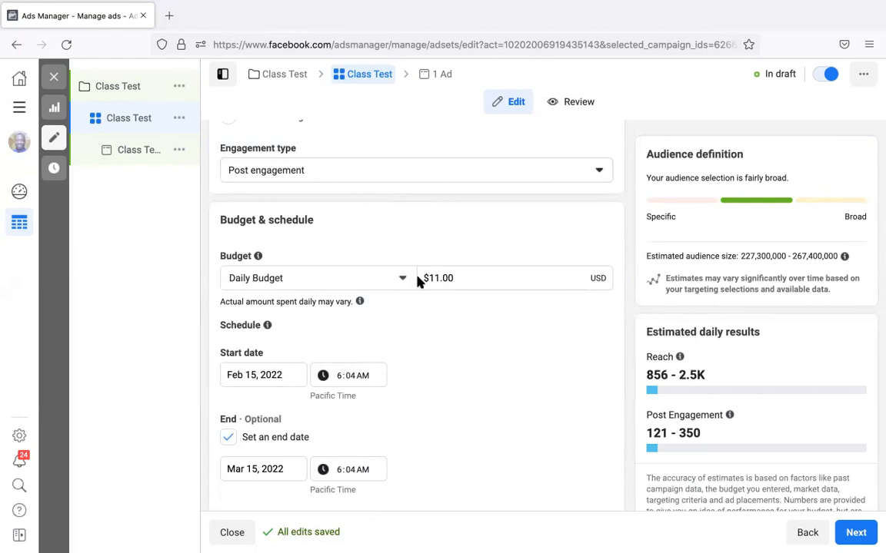
pyautogui.click(437, 278)
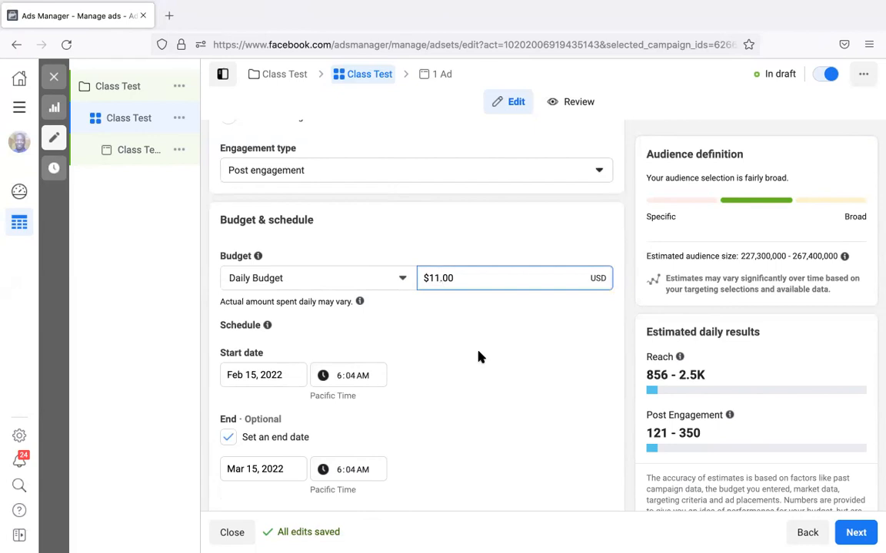
pyautogui.press('BackSpace')
pyautogui.press('BackSpace')
pyautogui.write('5')
pyautogui.click(452, 339)
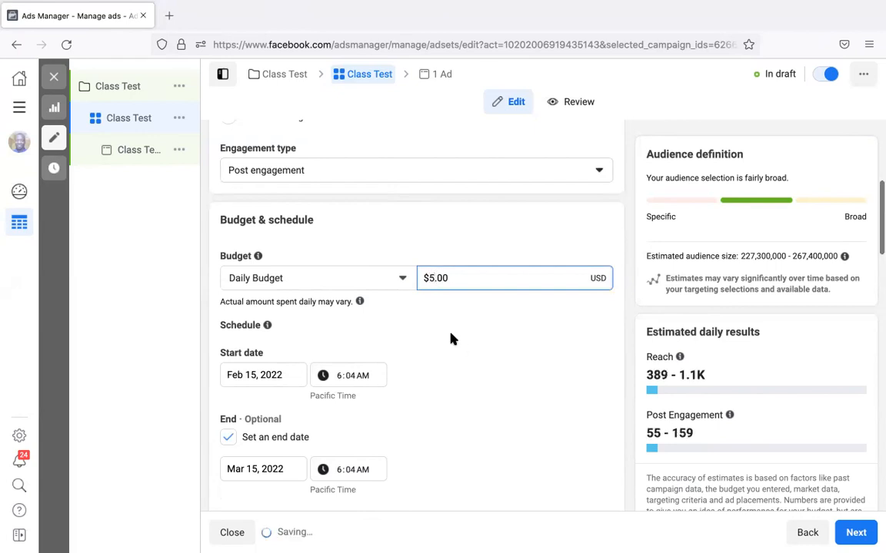
# Check the available budget types, keep Daily Budget, and remove the ad set's end date.
pyautogui.click(316, 279)
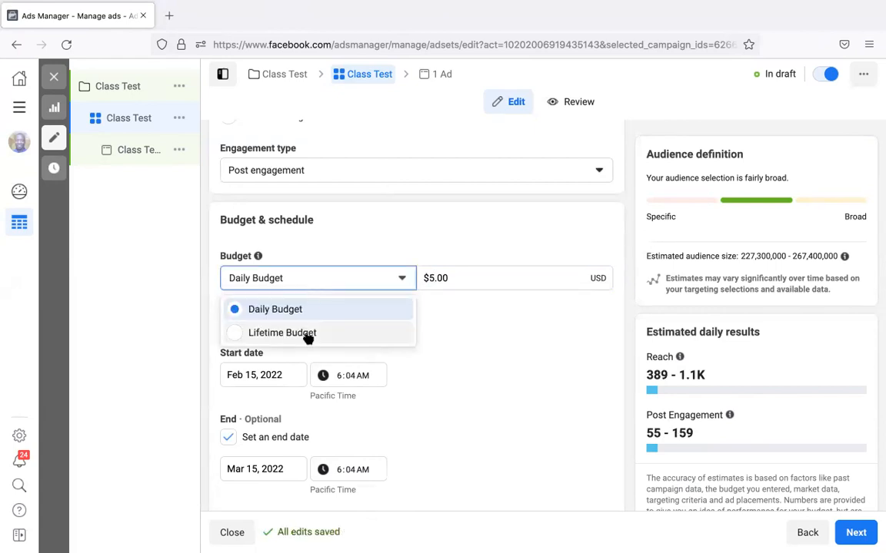
pyautogui.click(451, 315)
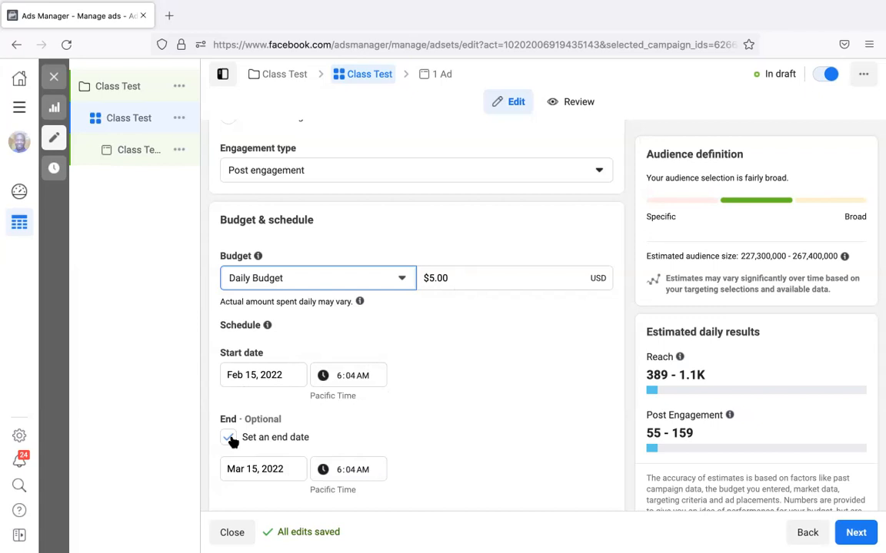
pyautogui.scroll(-2, 399, 427)
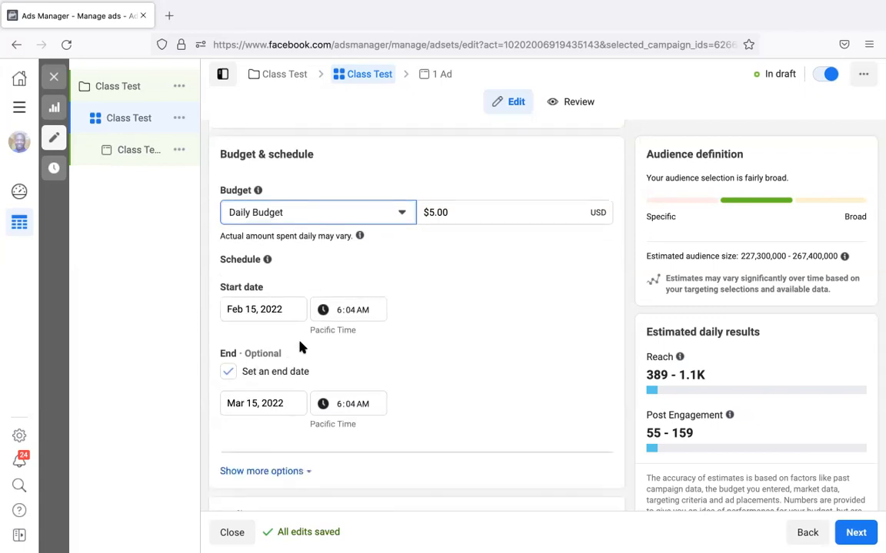
pyautogui.click(228, 372)
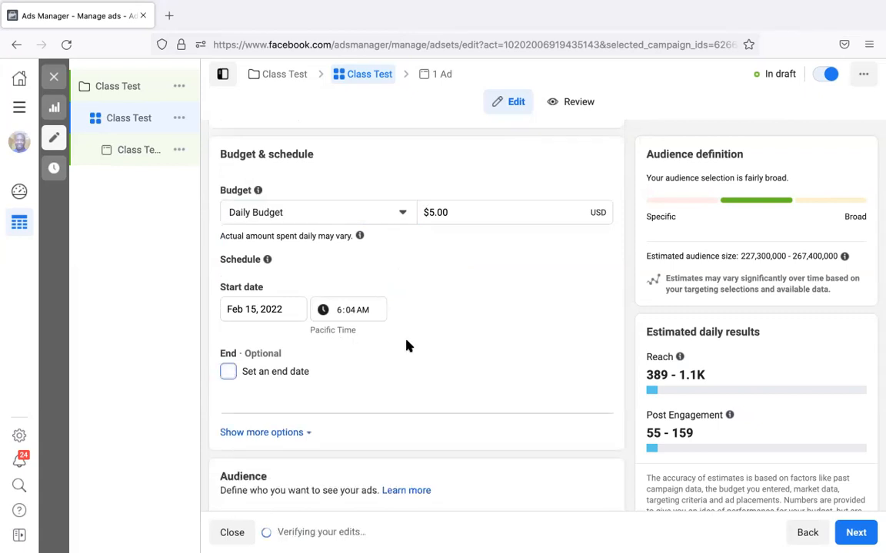
# Review the ad set's engagement type, budget, schedule and audience sections.
pyautogui.scroll(-3, 408, 346)
pyautogui.scroll(1, 408, 346)
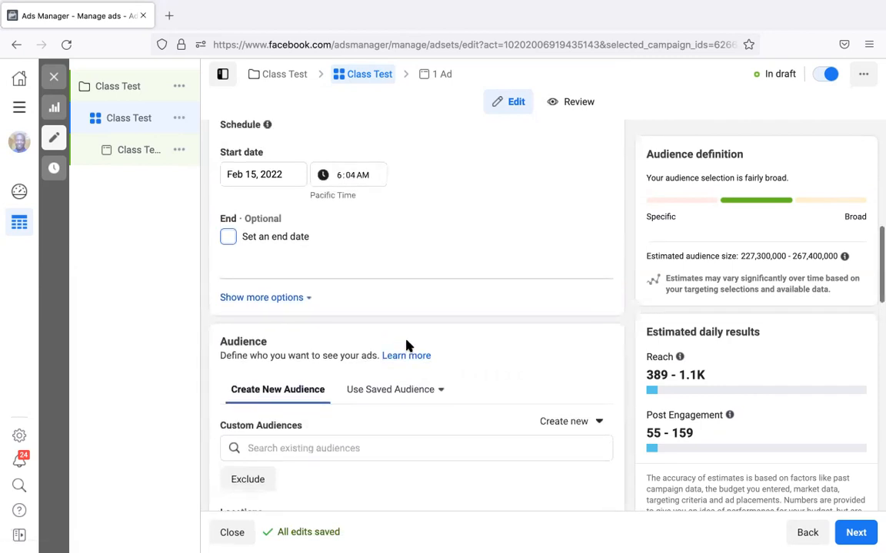
pyautogui.scroll(1, 407, 346)
pyautogui.scroll(3, 479, 291)
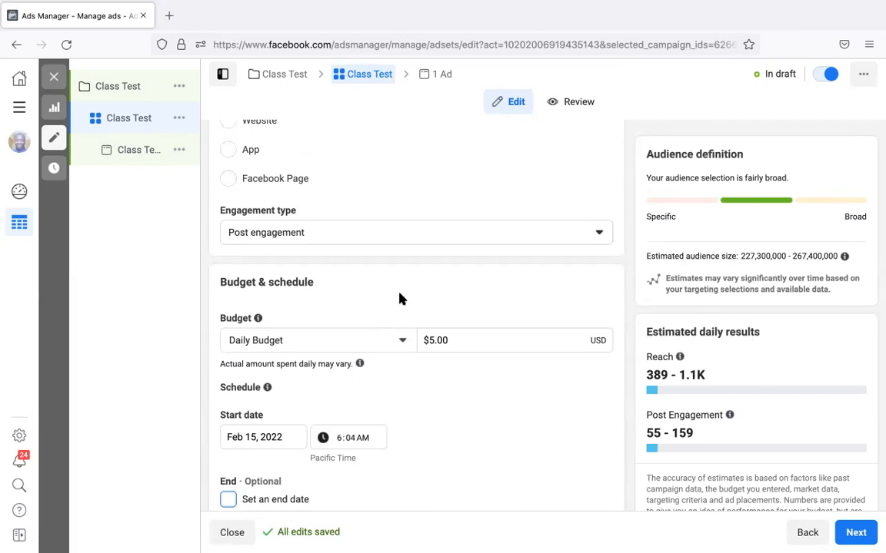
pyautogui.scroll(-4, 399, 299)
pyautogui.scroll(5, 400, 299)
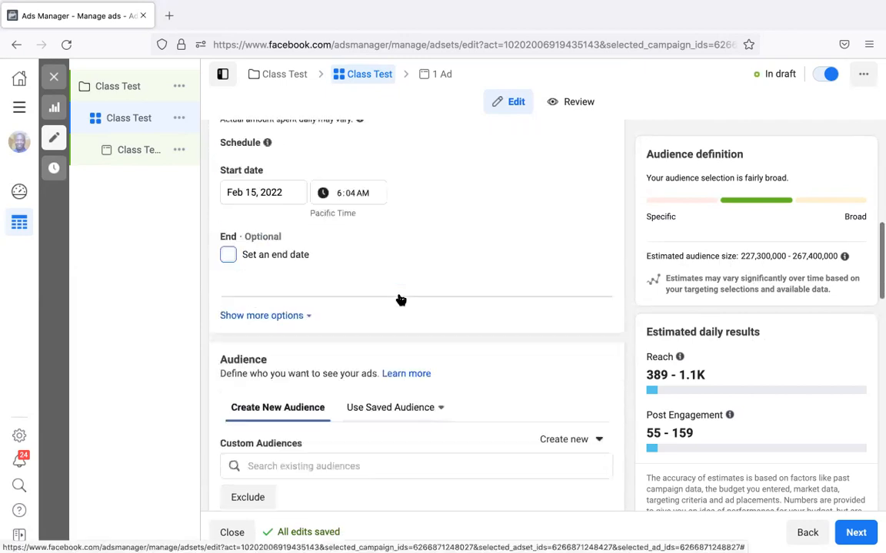
pyautogui.scroll(1, 399, 299)
pyautogui.scroll(-7, 400, 299)
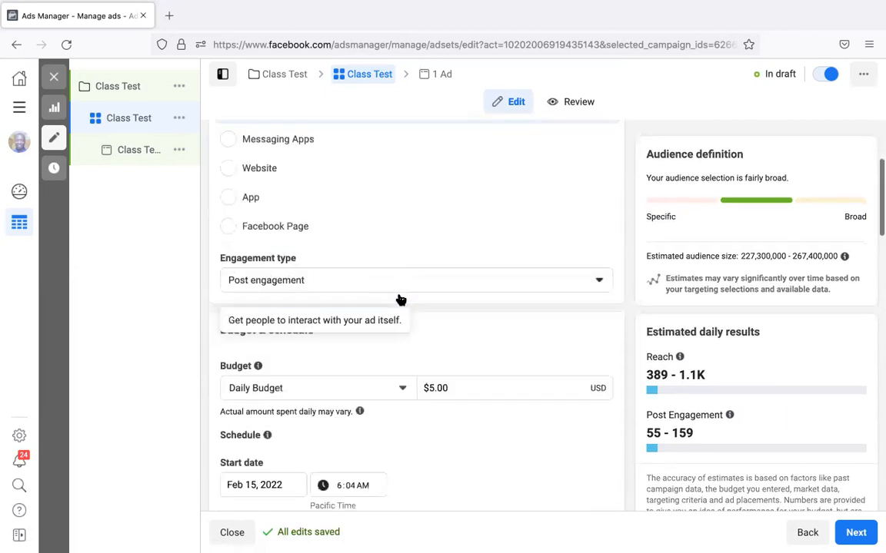
# Replace United States with the country Nigeria as the audience location.
pyautogui.scroll(-4, 399, 298)
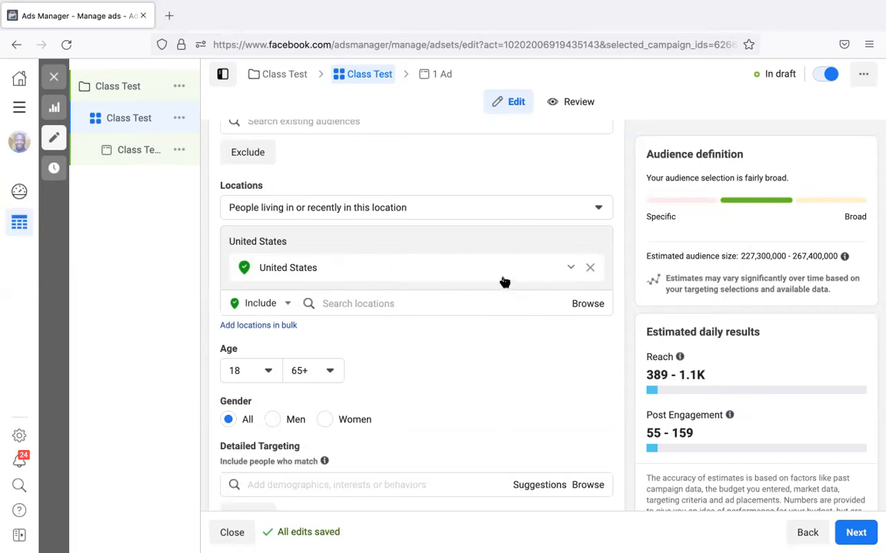
pyautogui.click(591, 268)
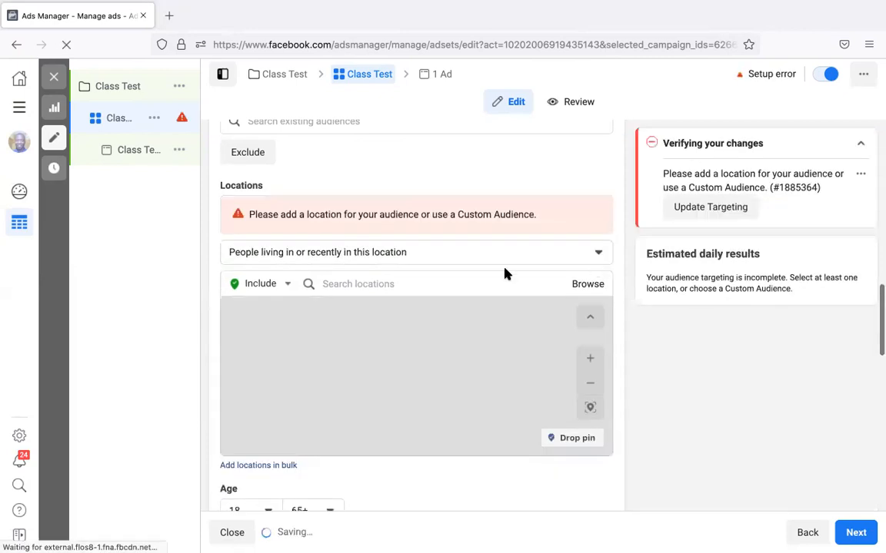
pyautogui.click(355, 286)
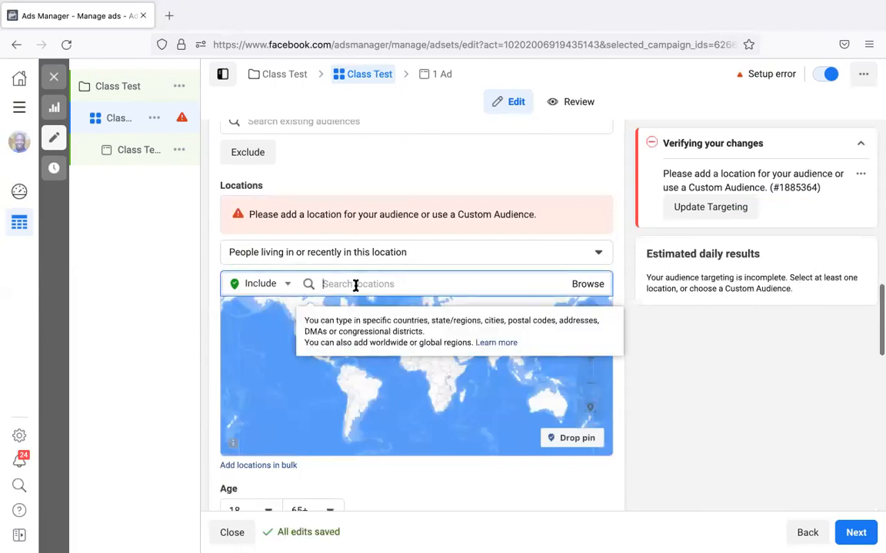
pyautogui.write('Nigeria')
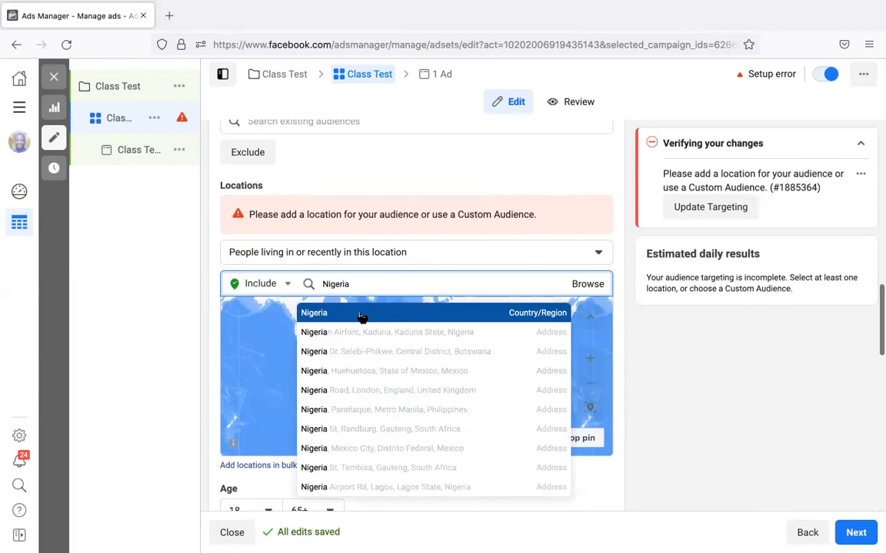
pyautogui.click(360, 313)
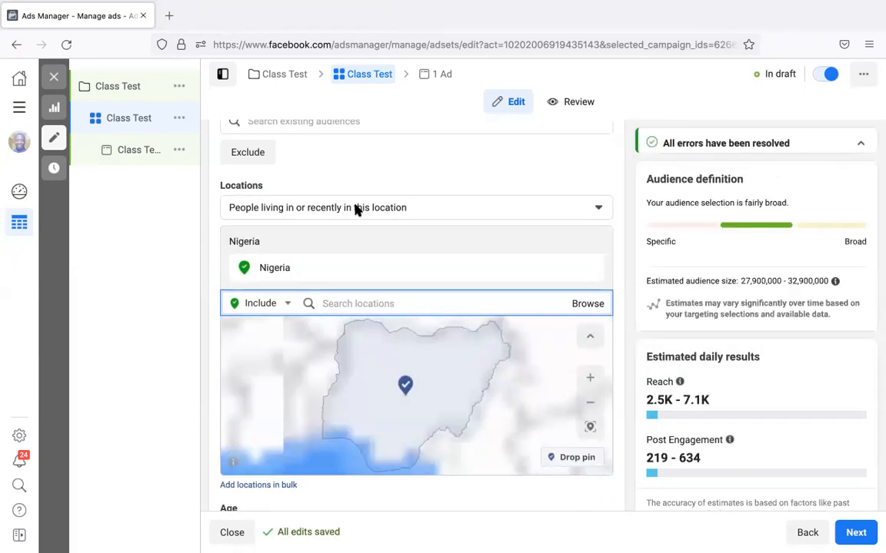
# Target people living in this location and limit Nigeria to only include cities.
pyautogui.click(356, 211)
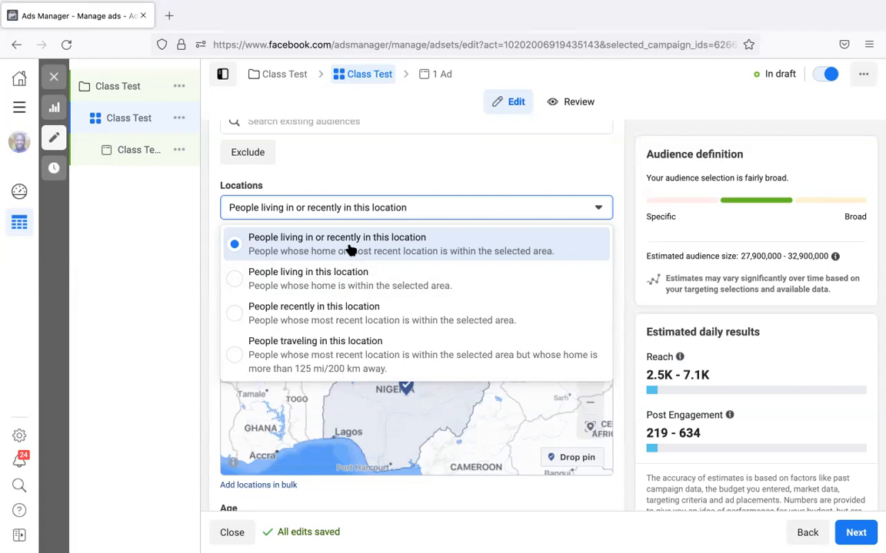
pyautogui.click(365, 284)
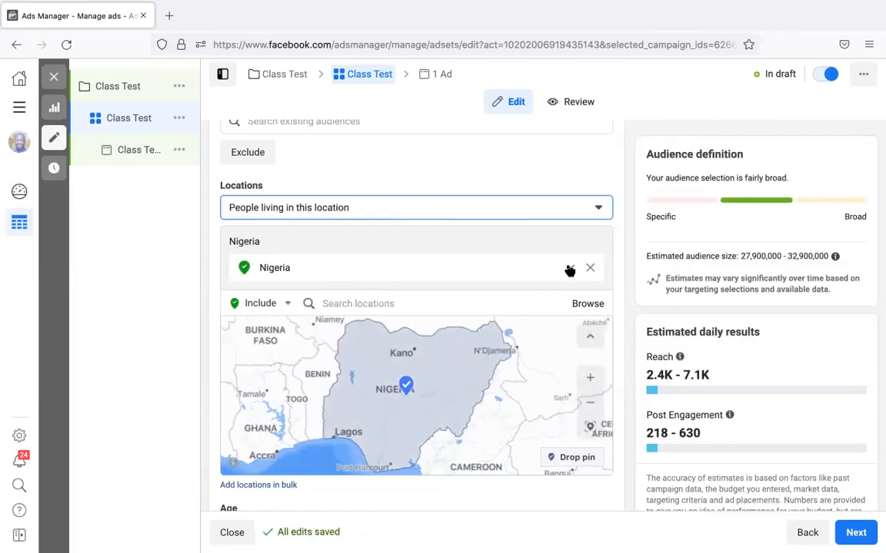
pyautogui.click(570, 269)
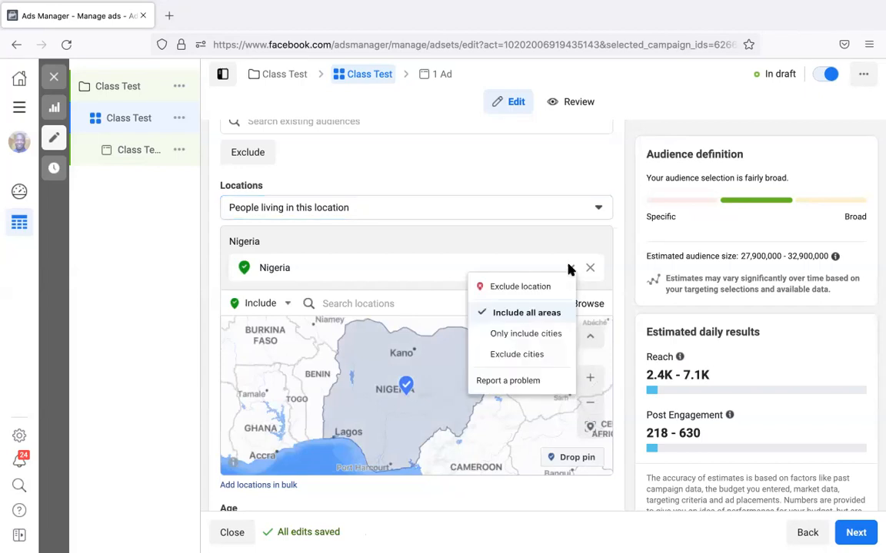
pyautogui.click(543, 334)
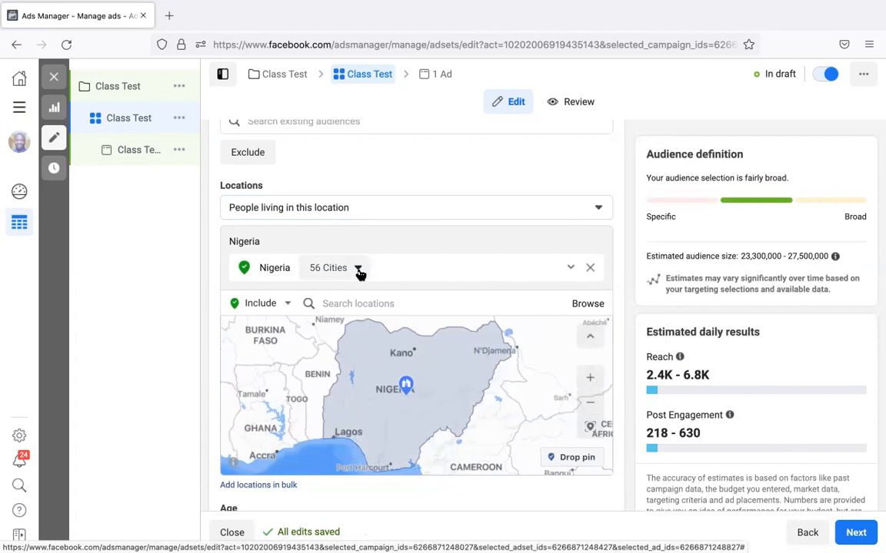
# Raise the minimum population for the cities included in Nigeria.
pyautogui.click(359, 269)
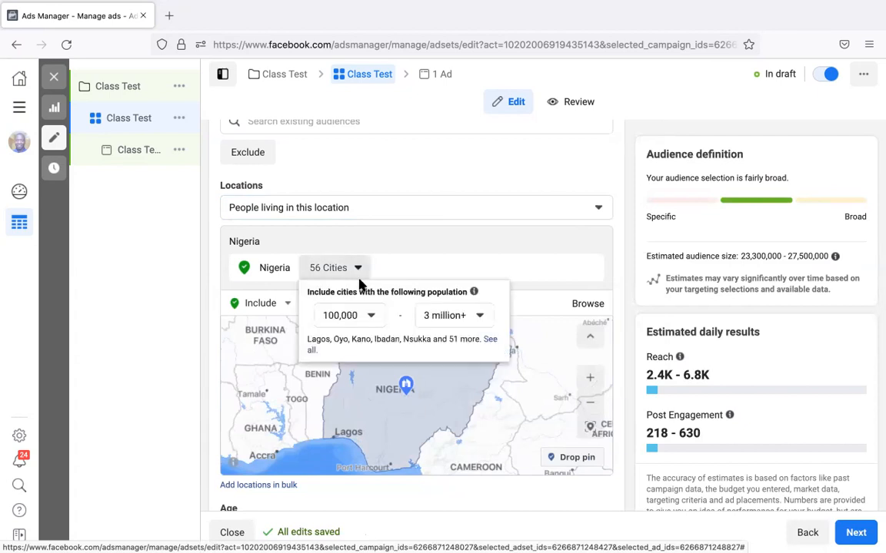
pyautogui.click(370, 315)
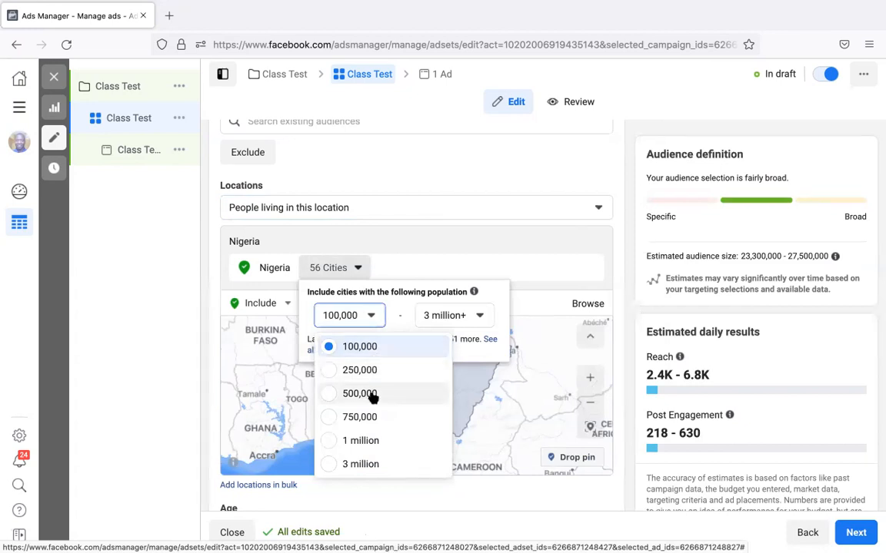
pyautogui.click(506, 300)
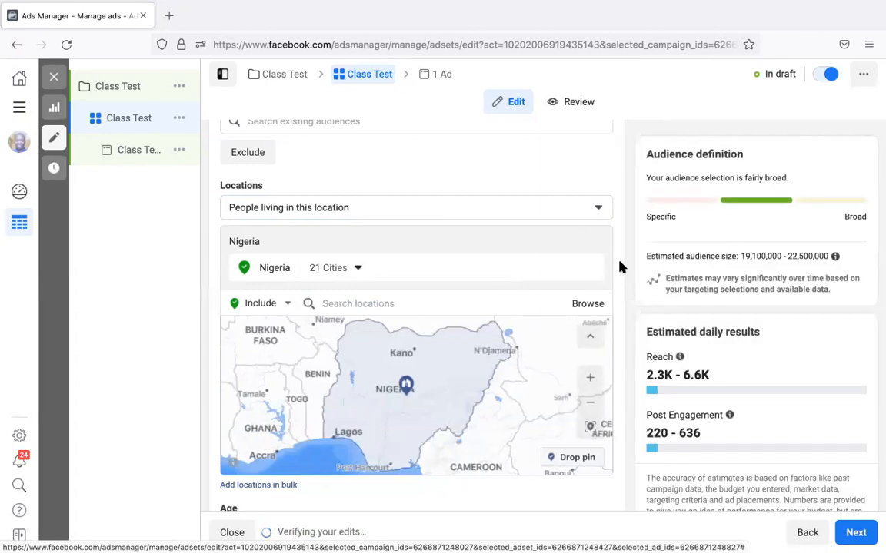
# Search the audience locations for lagos and for ibadan, and close the suggestions without adding a location.
pyautogui.scroll(-3, 619, 263)
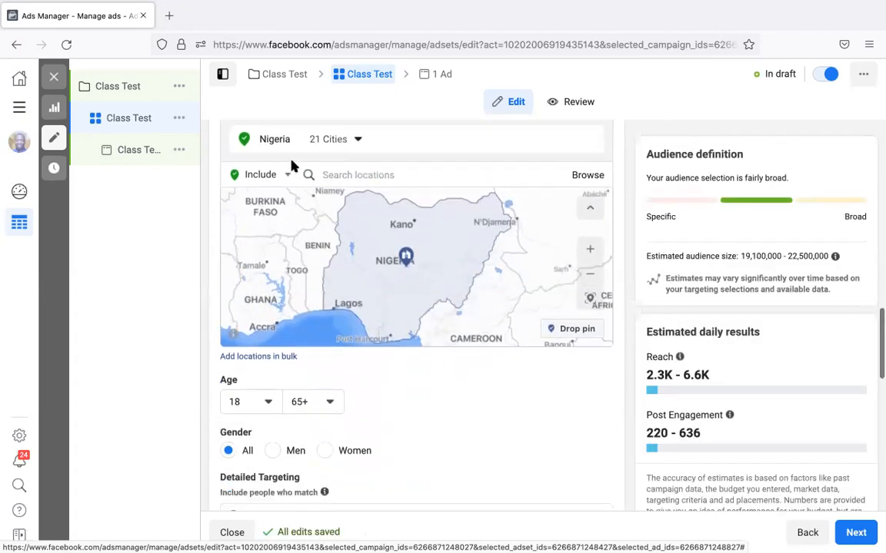
pyautogui.click(356, 174)
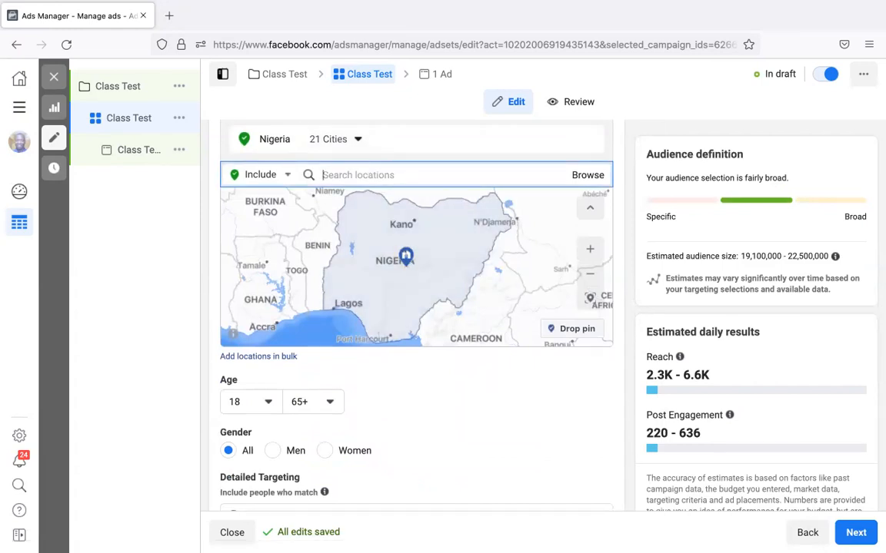
pyautogui.write('lagos')
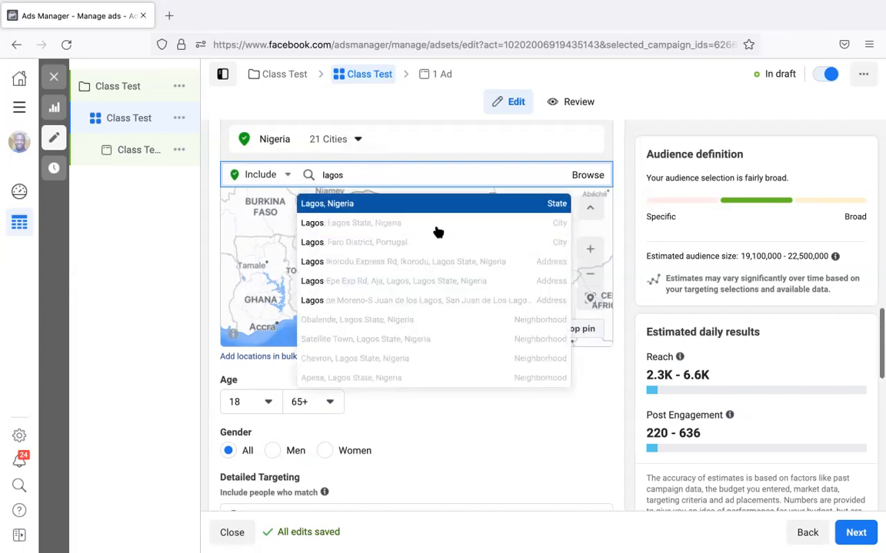
pyautogui.doubleClick(359, 175)
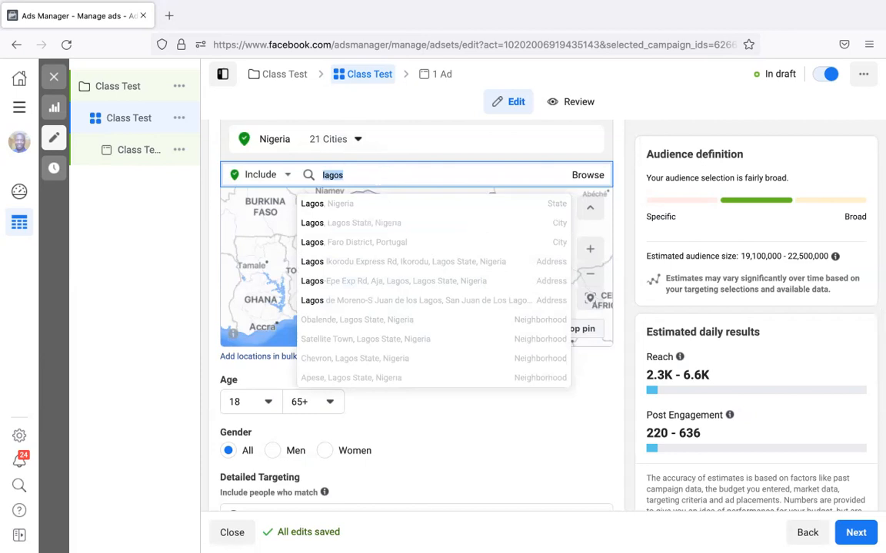
pyautogui.press('BackSpace')
pyautogui.write('ibadan')
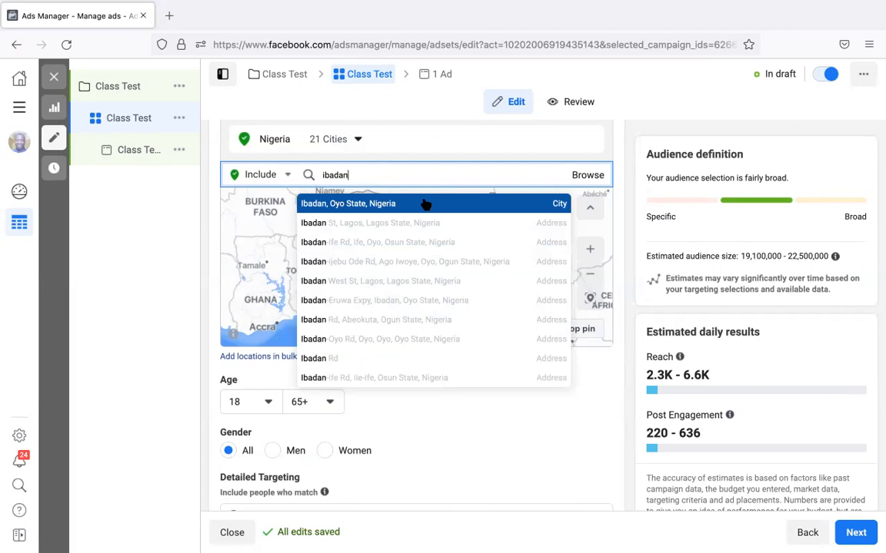
pyautogui.click(617, 173)
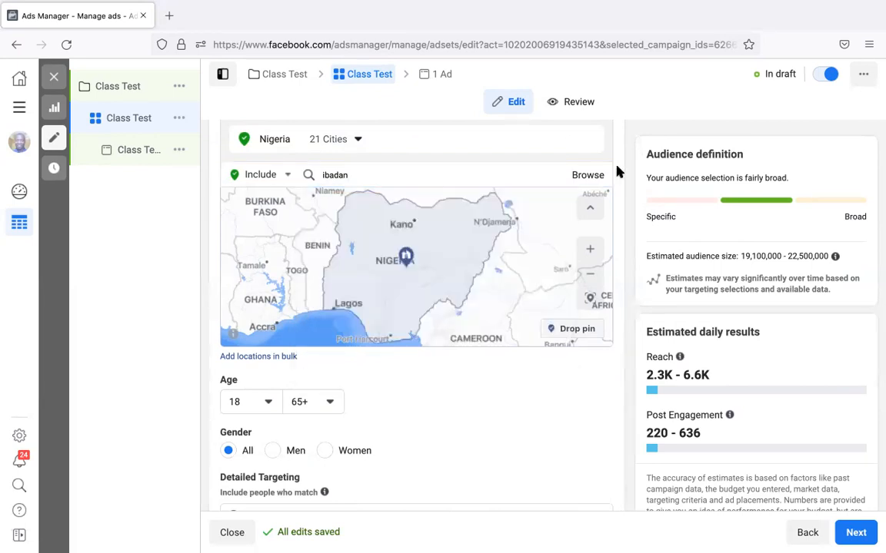
# Look through the minimum and maximum age options, keeping the audience age range at 18 to 65+.
pyautogui.scroll(-2, 503, 412)
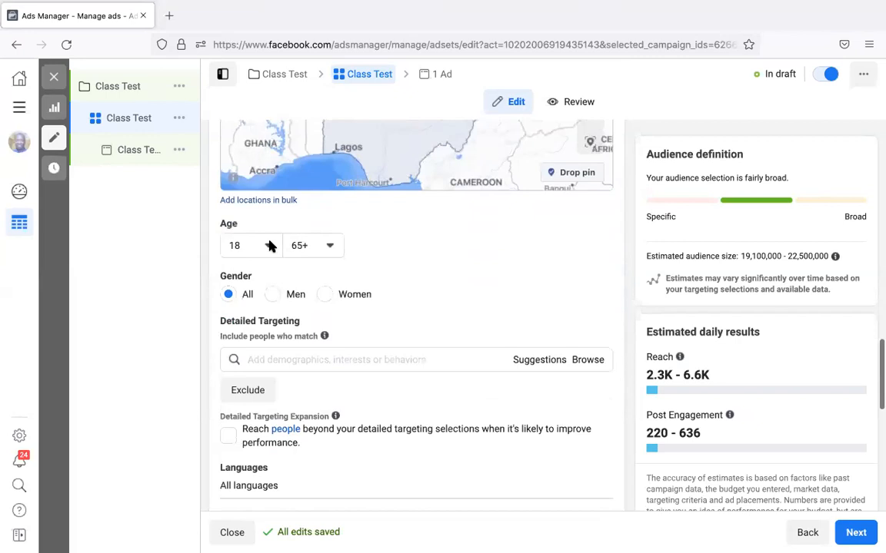
pyautogui.click(269, 246)
pyautogui.scroll(-3, 284, 401)
pyautogui.scroll(-5, 286, 402)
pyautogui.scroll(8, 286, 401)
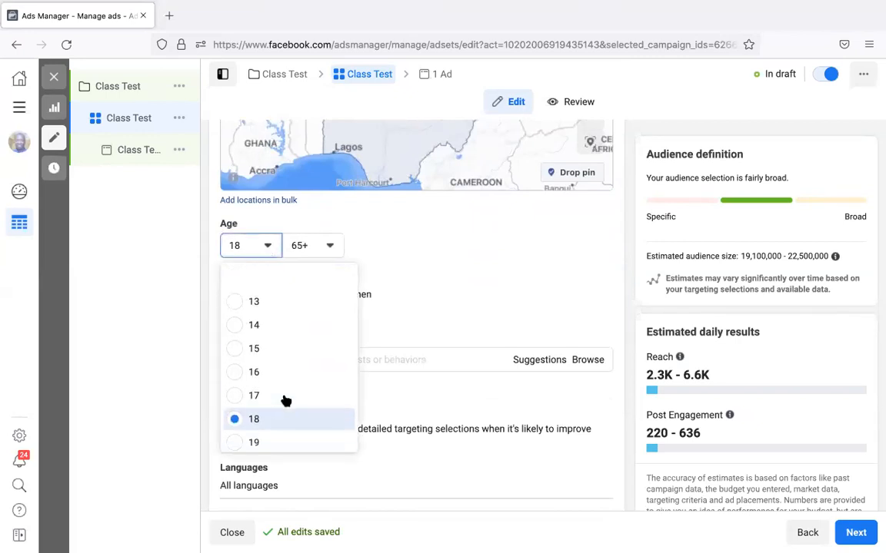
pyautogui.click(330, 247)
pyautogui.click(508, 269)
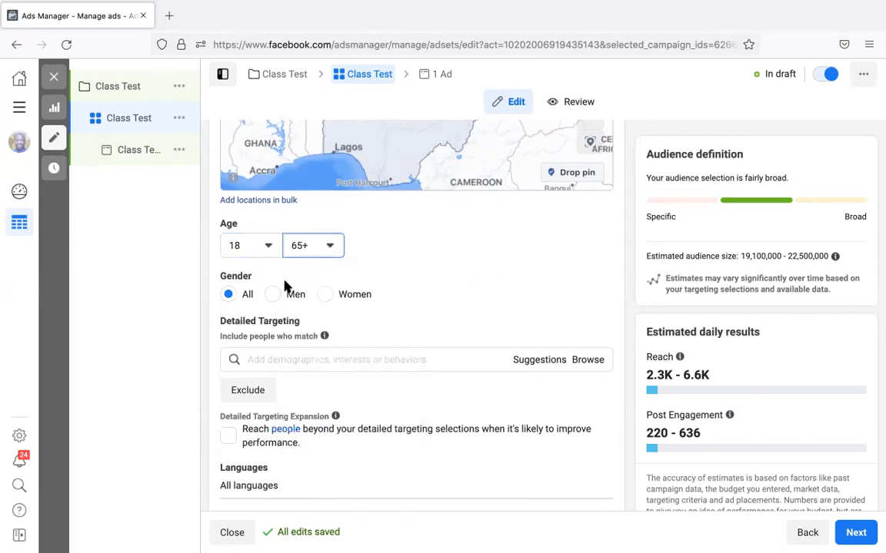
# Search detailed targeting for fashion, look at the suggested interests, and close them without adding any.
pyautogui.click(347, 359)
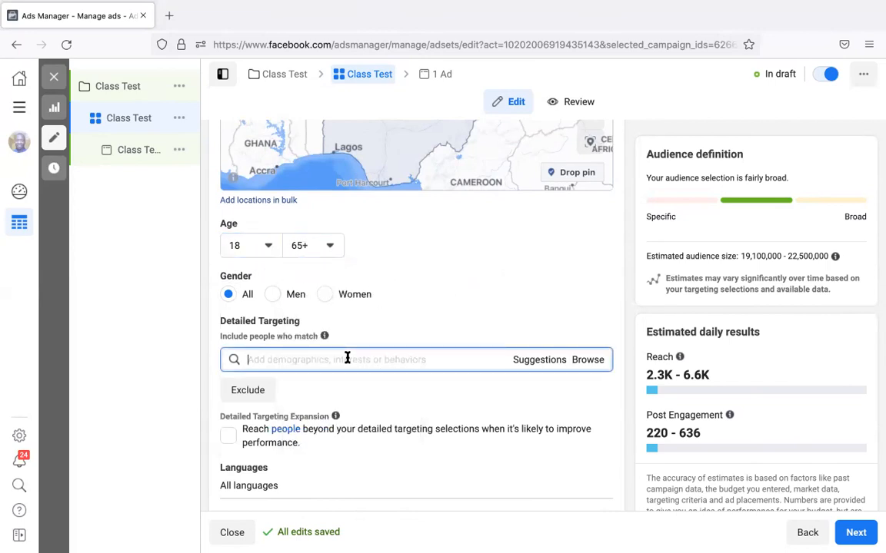
pyautogui.write('fashion')
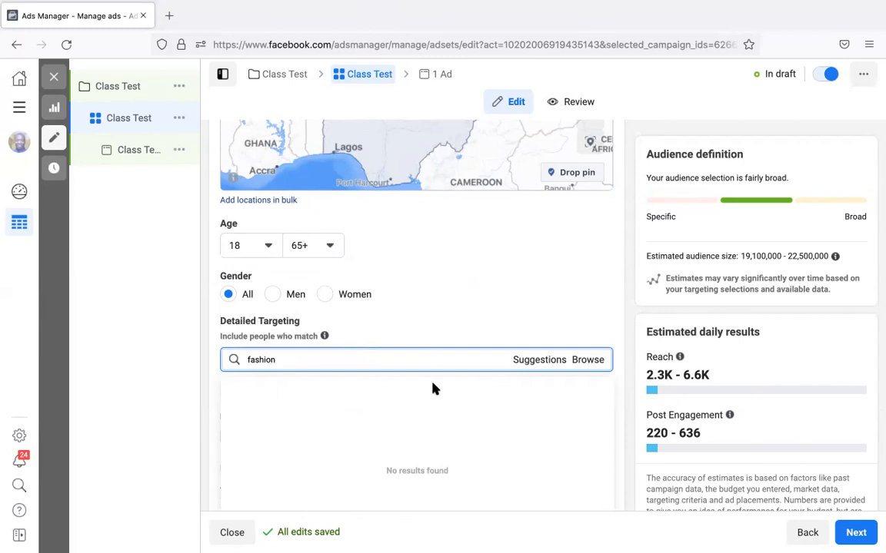
pyautogui.scroll(-3, 432, 389)
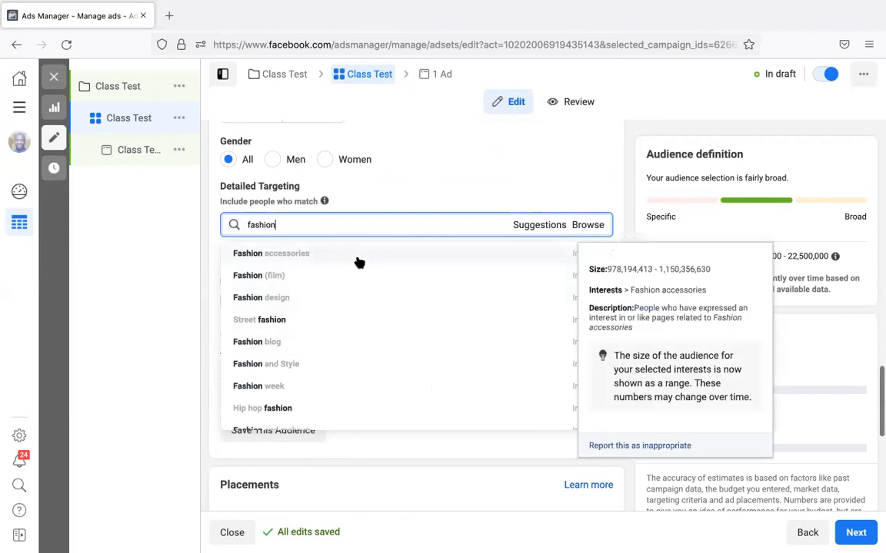
pyautogui.click(612, 190)
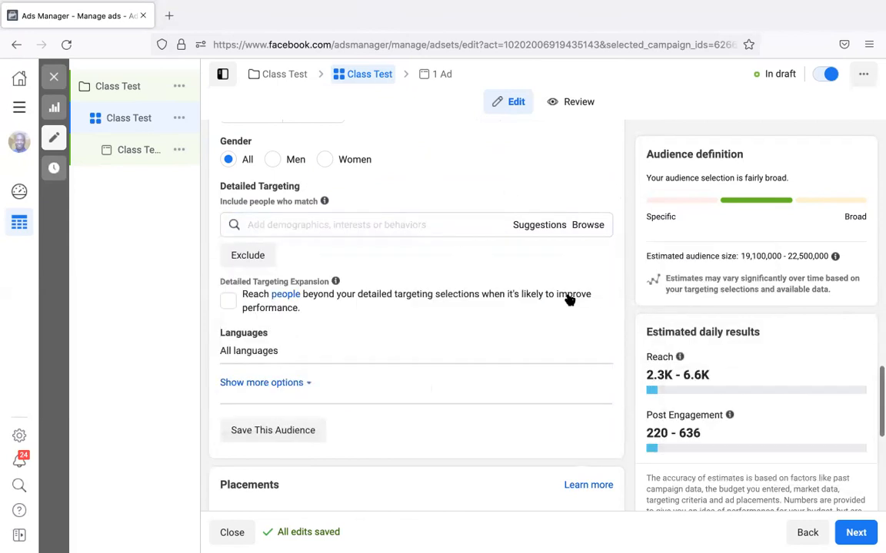
# Review the estimated daily results alongside the audience location, budget and schedule settings.
pyautogui.scroll(2, 569, 299)
pyautogui.scroll(5, 569, 298)
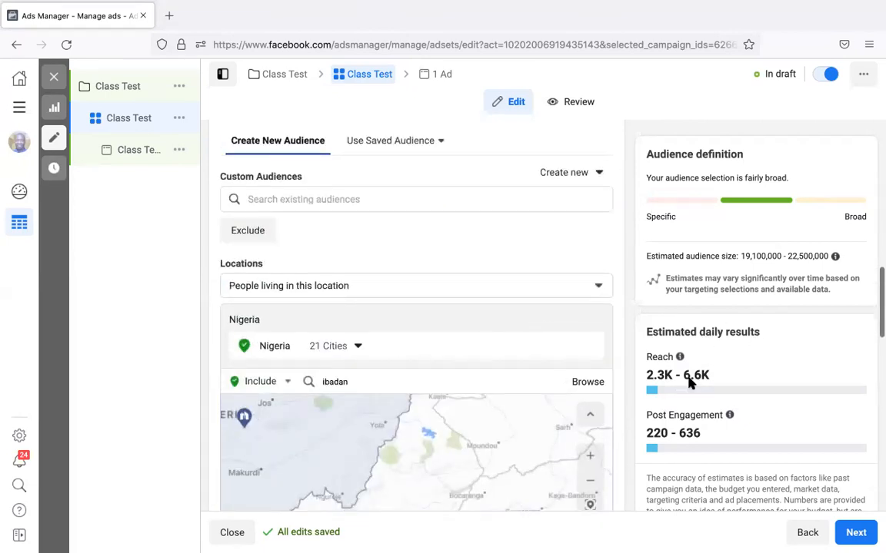
pyautogui.scroll(6, 507, 229)
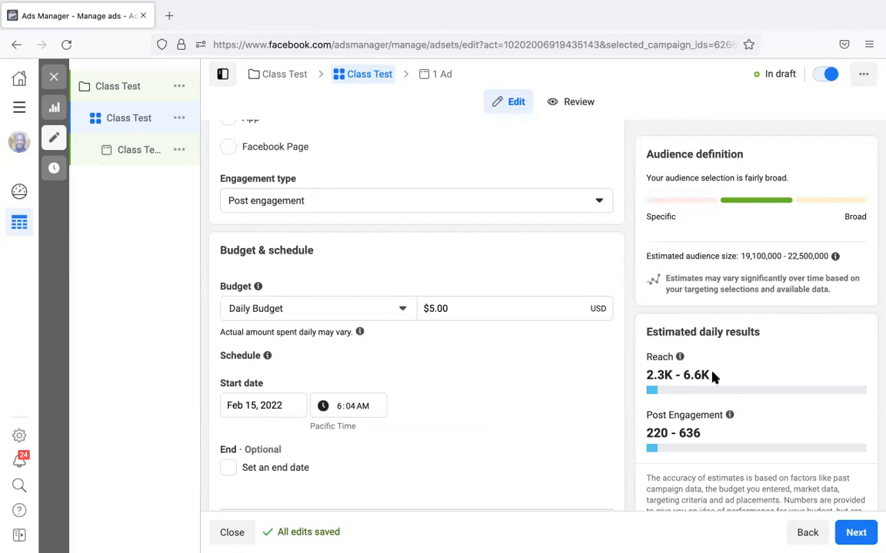
# Set the ad set's daily budget to $10.00.
pyautogui.scroll(-3, 712, 376)
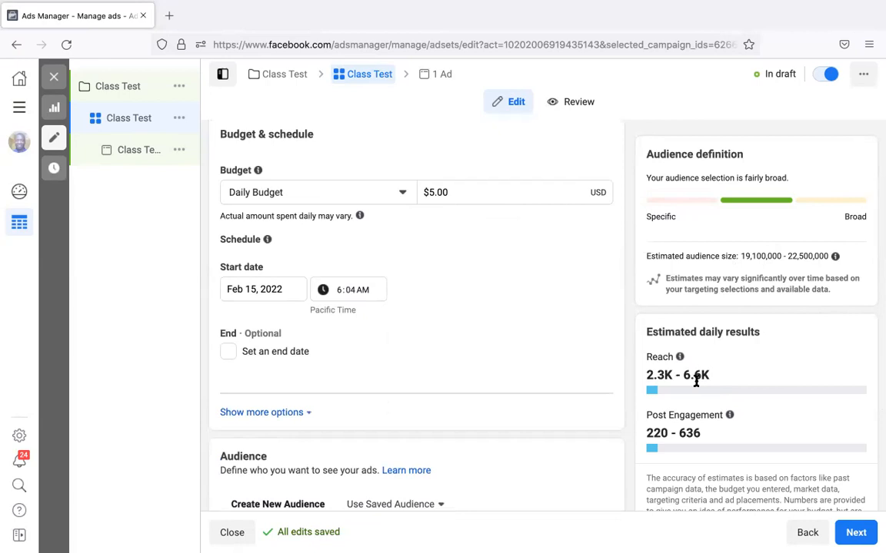
pyautogui.click(432, 193)
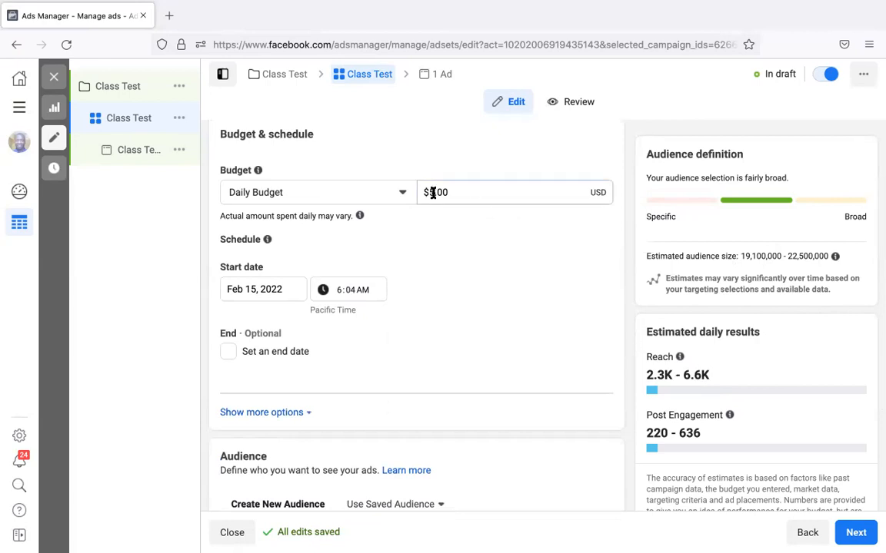
pyautogui.press('BackSpace')
pyautogui.write('0')
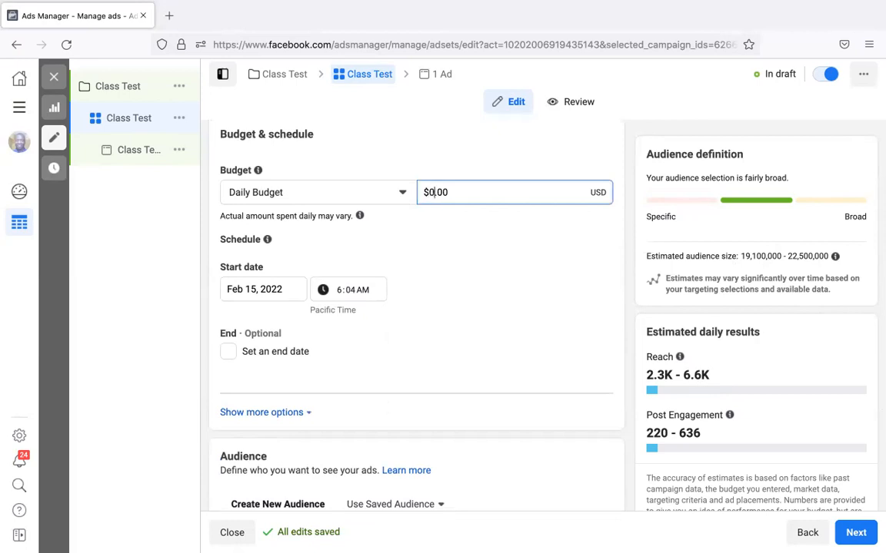
pyautogui.press('BackSpace')
pyautogui.write('10')
pyautogui.click(506, 284)
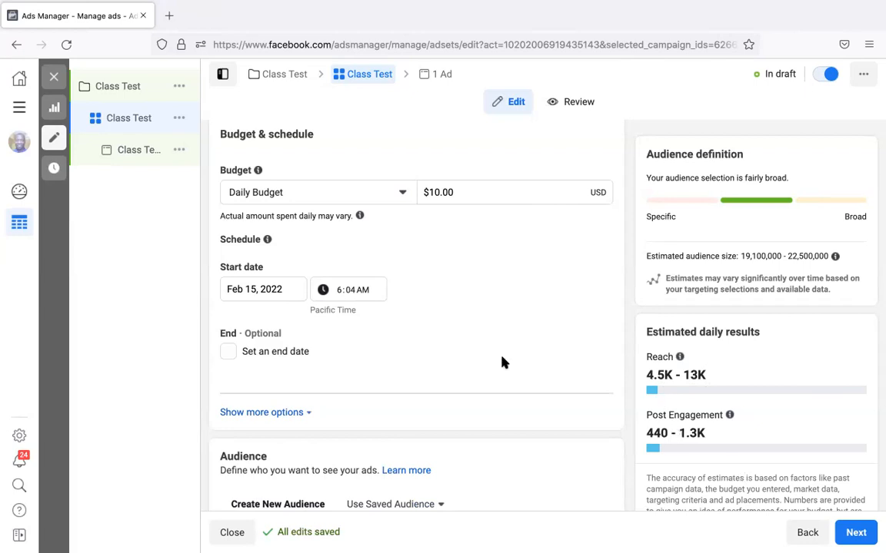
# Add the interests Fashion accessories and Shopping to the audience's detailed targeting.
pyautogui.scroll(-2, 483, 277)
pyautogui.scroll(-2, 481, 277)
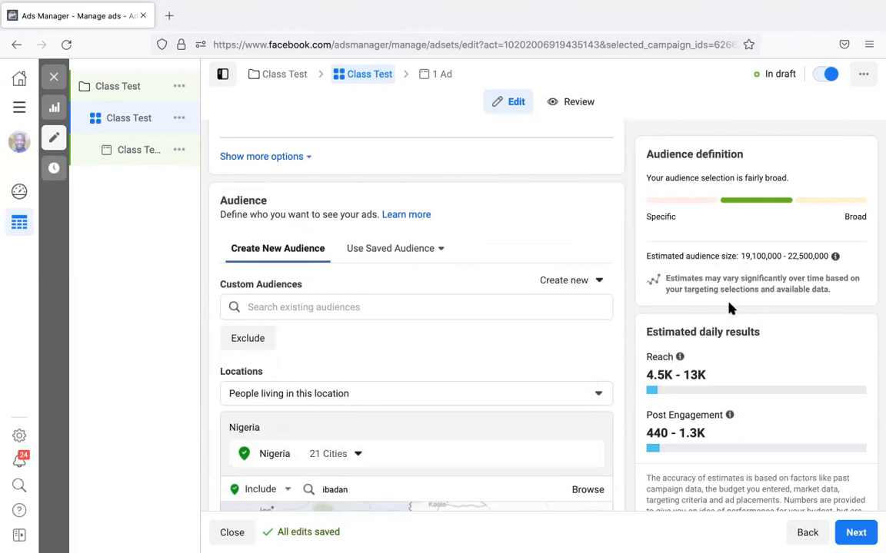
pyautogui.scroll(-3, 564, 392)
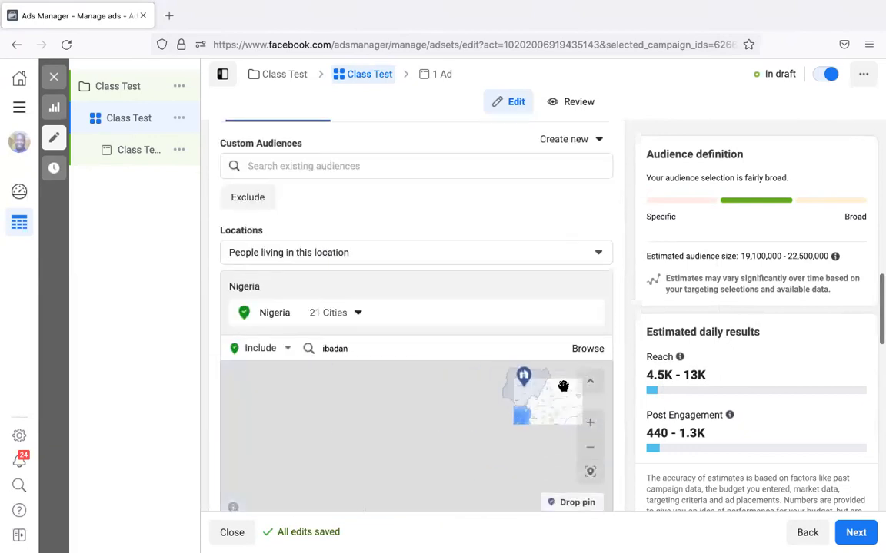
pyautogui.scroll(-5, 615, 337)
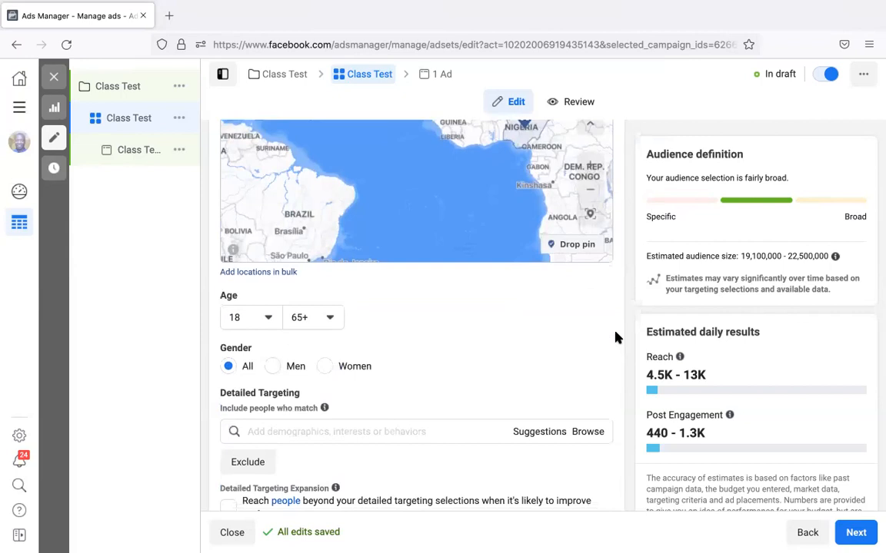
pyautogui.scroll(-3, 615, 337)
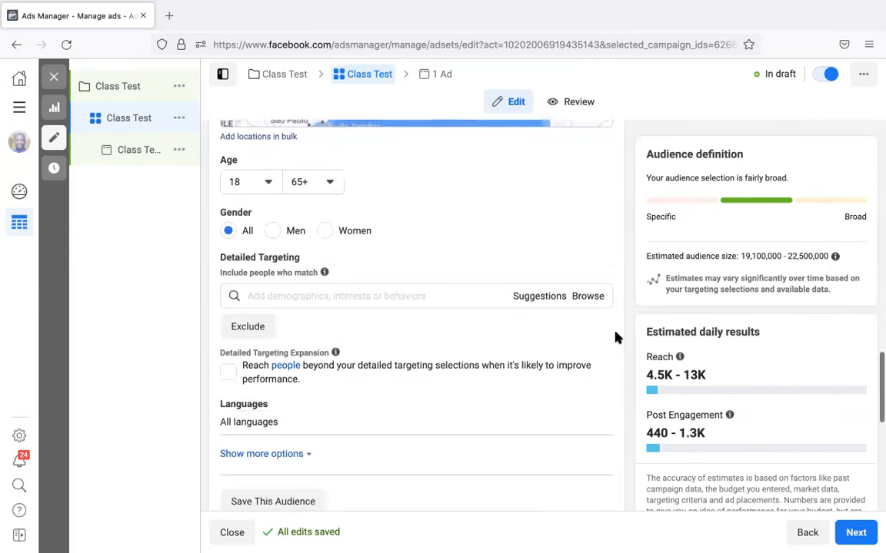
pyautogui.click(402, 295)
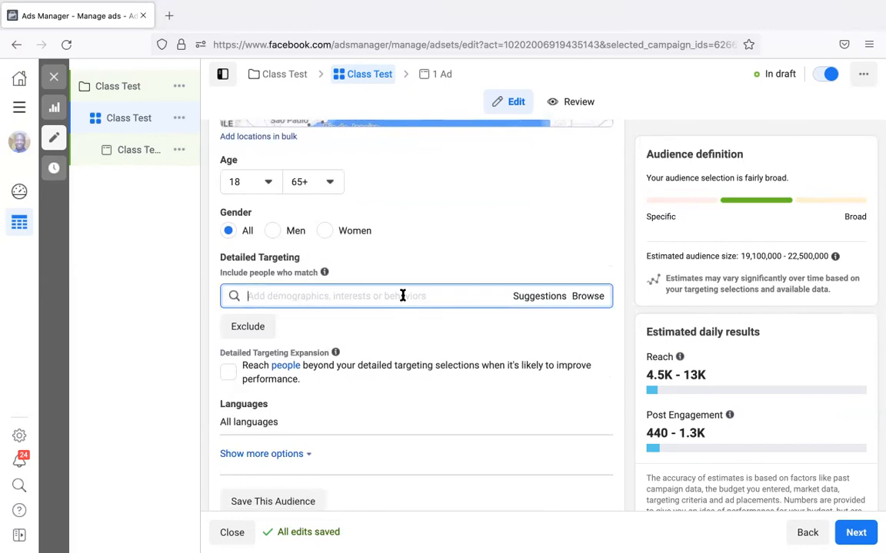
pyautogui.write('fa')
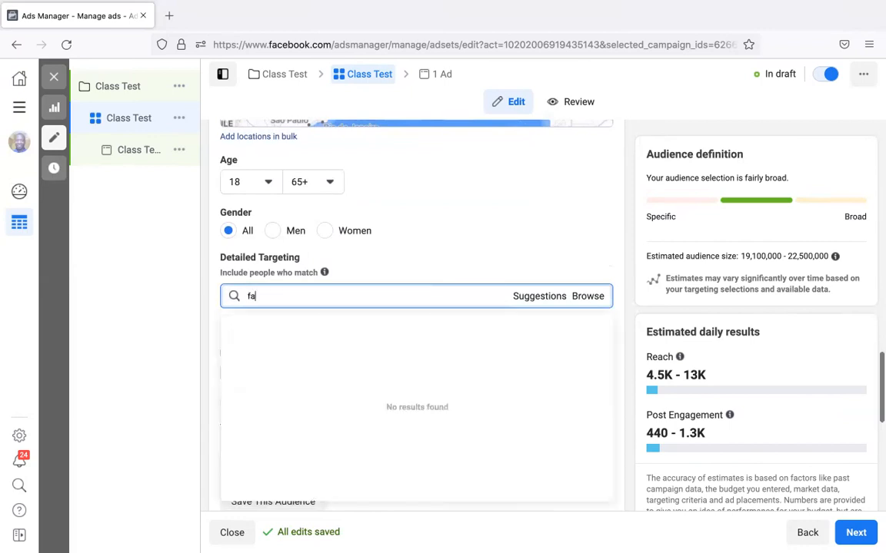
pyautogui.write('shion')
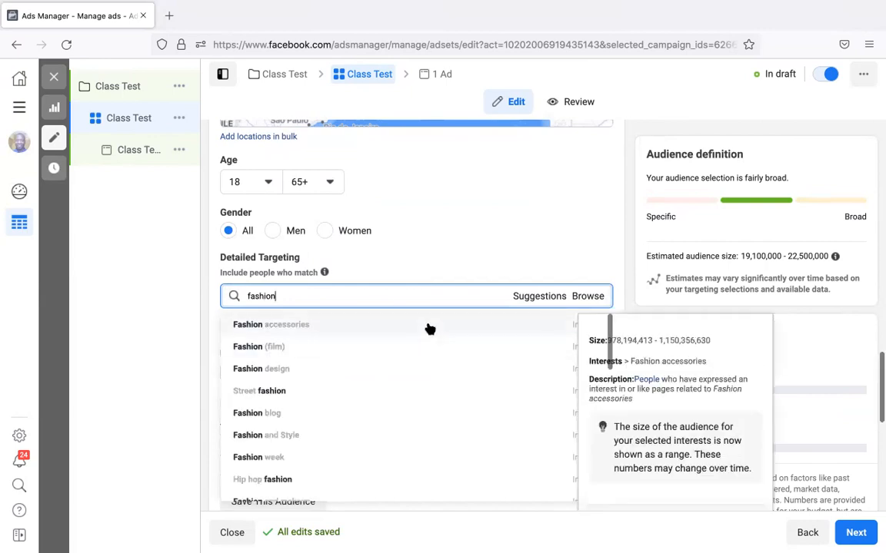
pyautogui.click(430, 329)
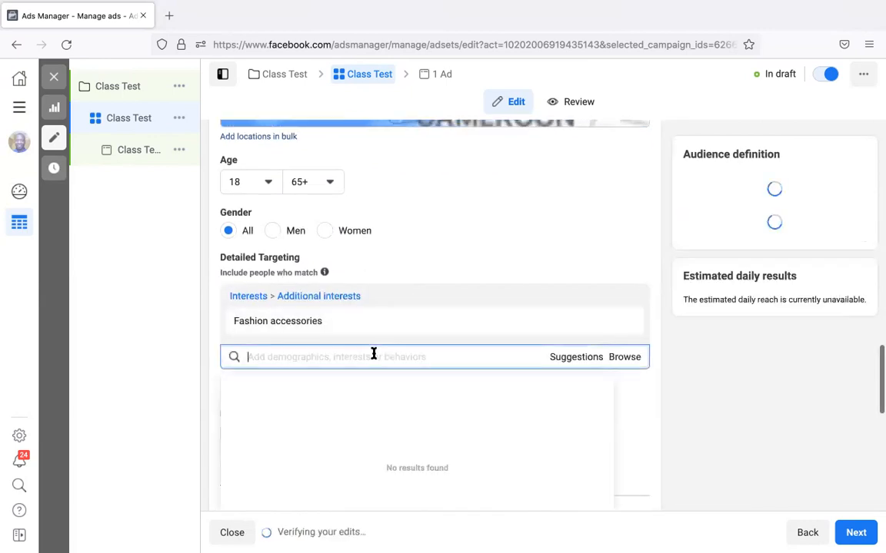
pyautogui.write('shopping')
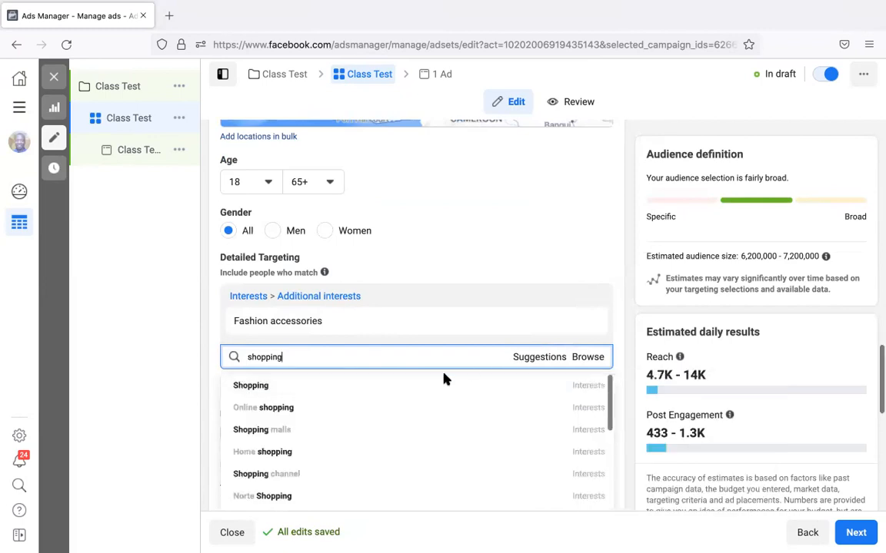
pyautogui.click(411, 392)
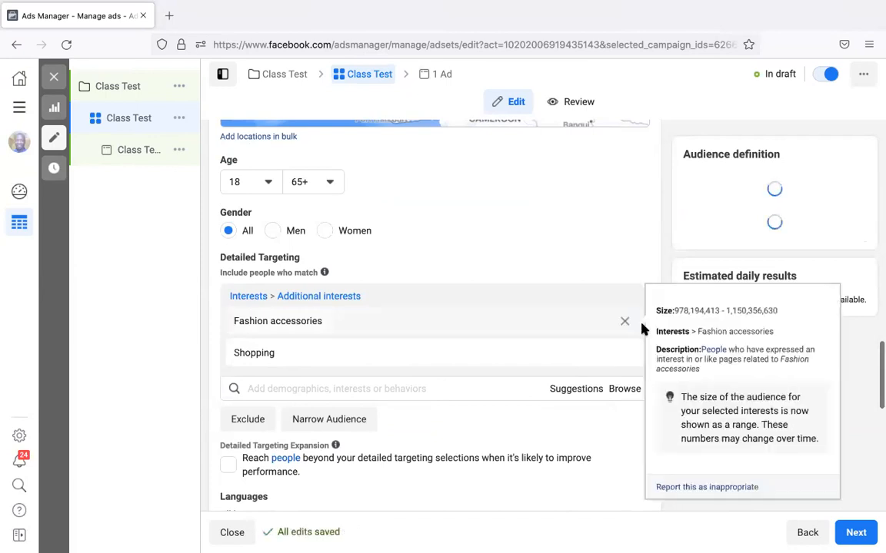
# Try turning on Detailed Targeting Expansion for the audience, and turn it back off.
pyautogui.scroll(-4, 642, 328)
pyautogui.scroll(-1, 569, 300)
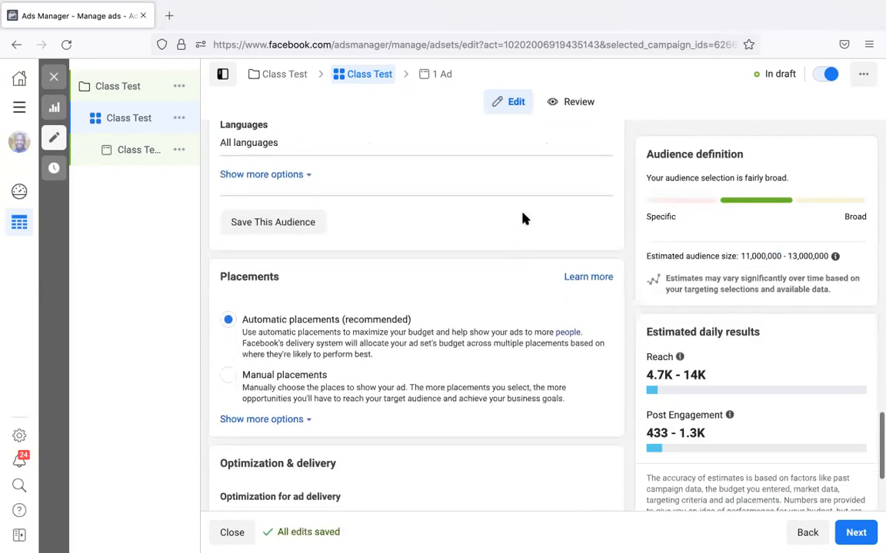
pyautogui.scroll(3, 522, 219)
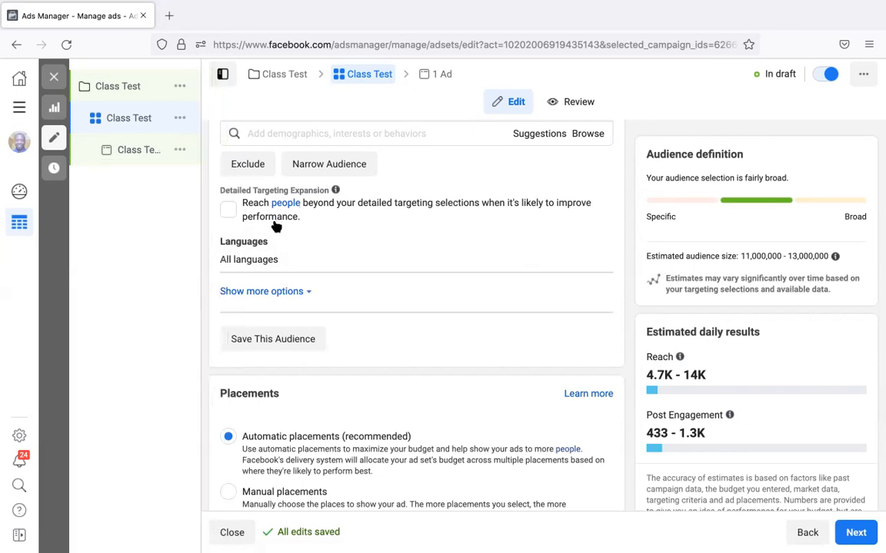
pyautogui.click(230, 211)
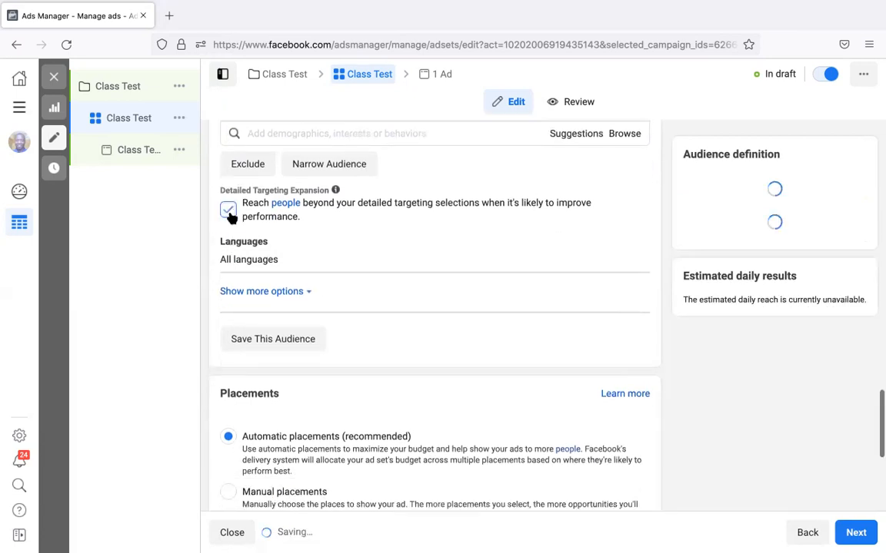
pyautogui.click(228, 215)
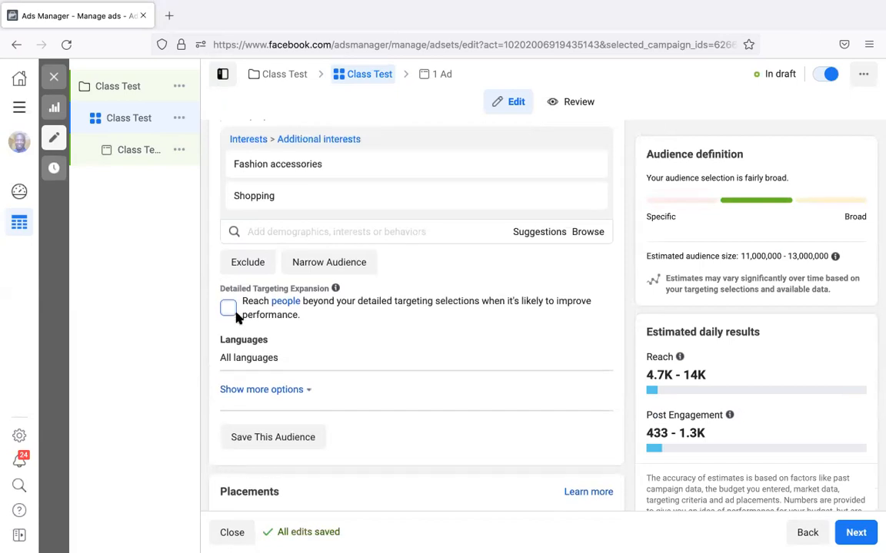
# Switch to manual placements, try limiting the devices to Mobile, and include Desktop again.
pyautogui.scroll(-1, 341, 349)
pyautogui.scroll(-3, 340, 350)
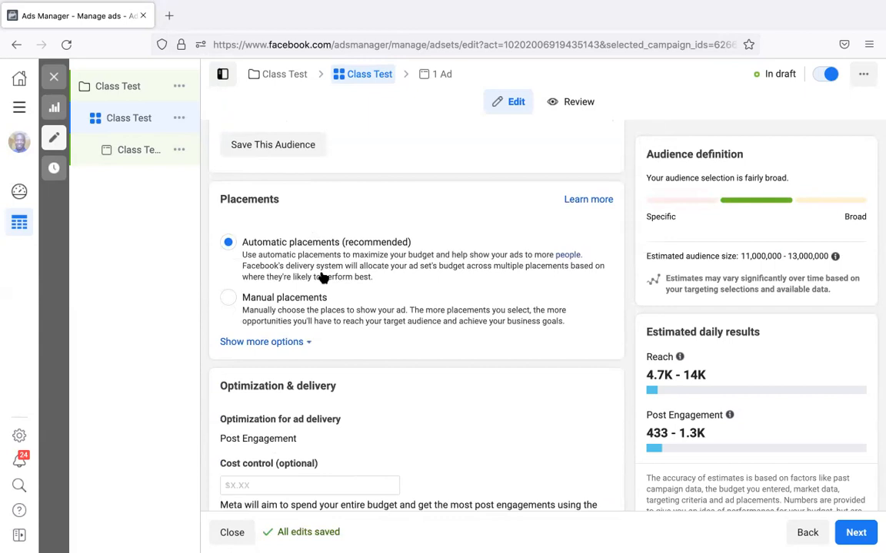
pyautogui.click(228, 302)
pyautogui.scroll(-3, 330, 312)
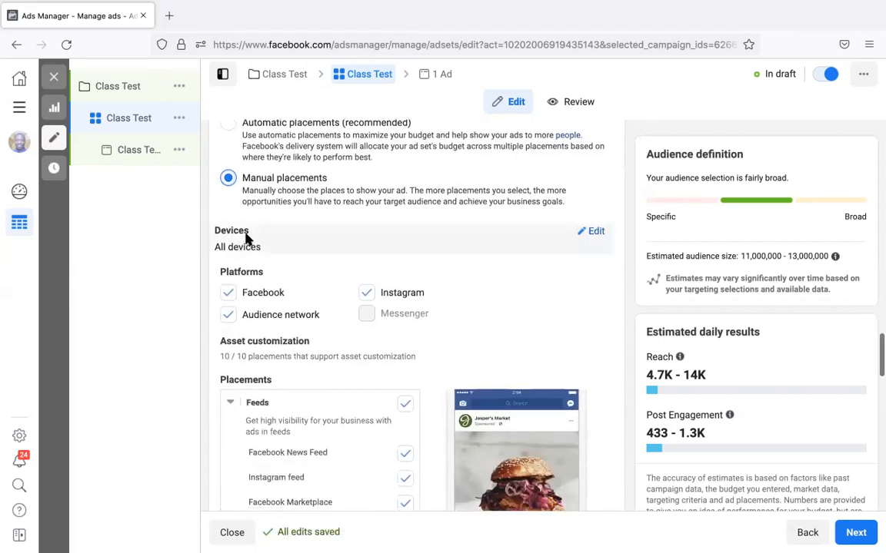
pyautogui.click(593, 231)
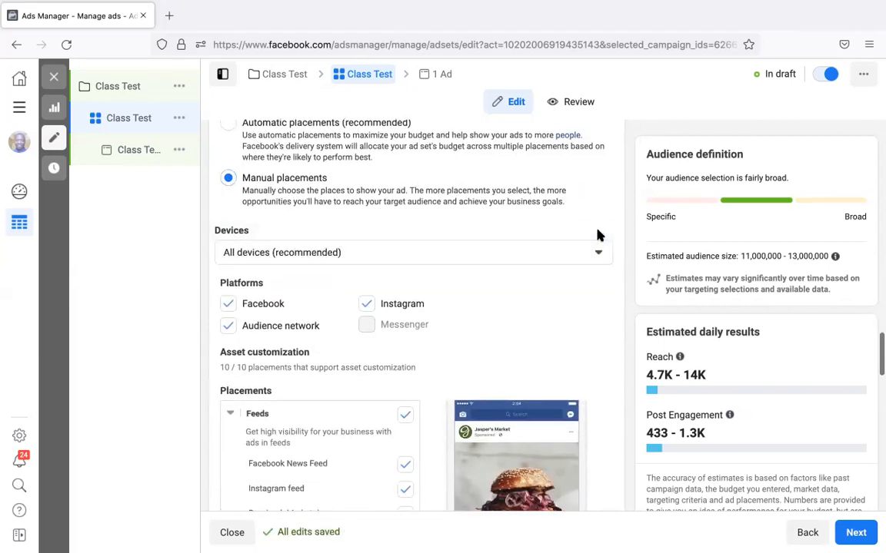
pyautogui.click(594, 254)
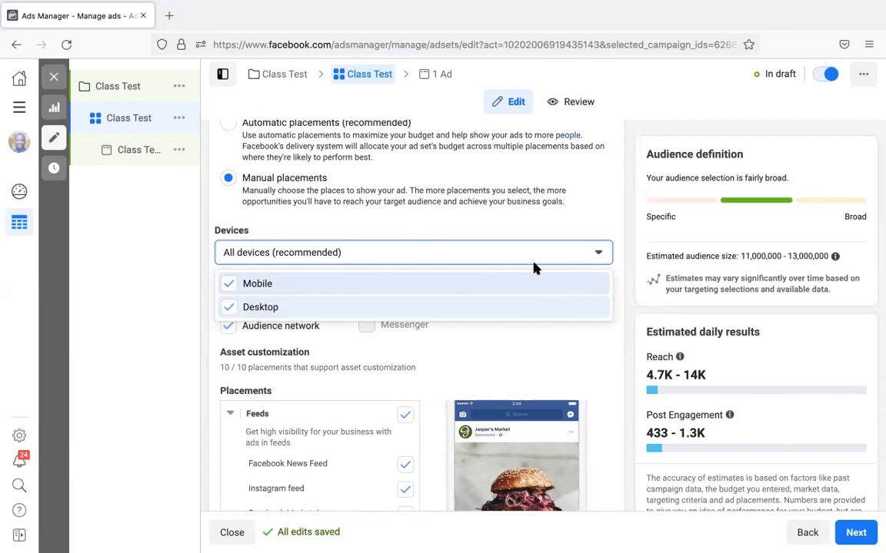
pyautogui.click(229, 306)
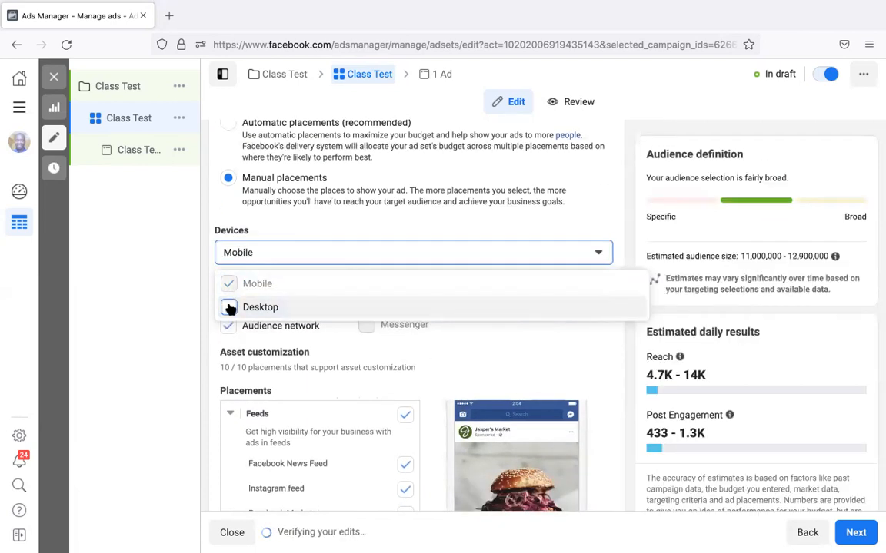
pyautogui.click(230, 307)
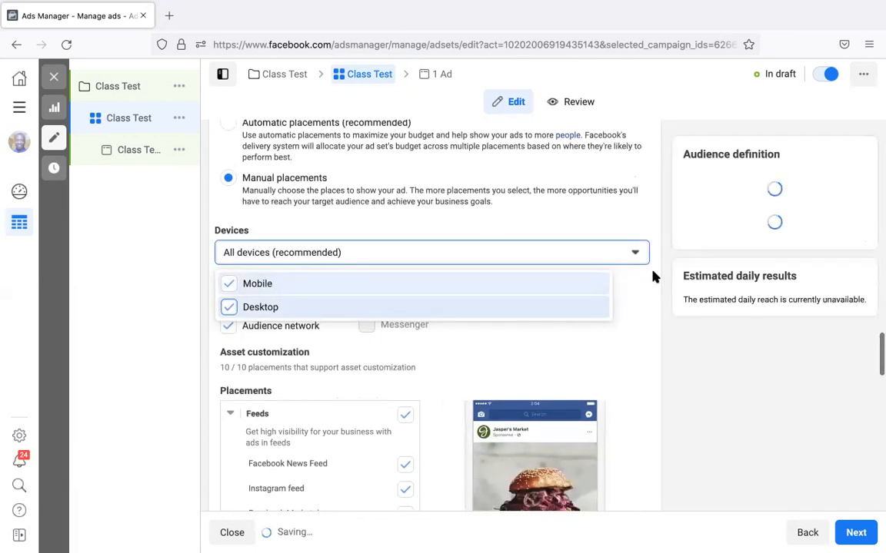
pyautogui.click(620, 250)
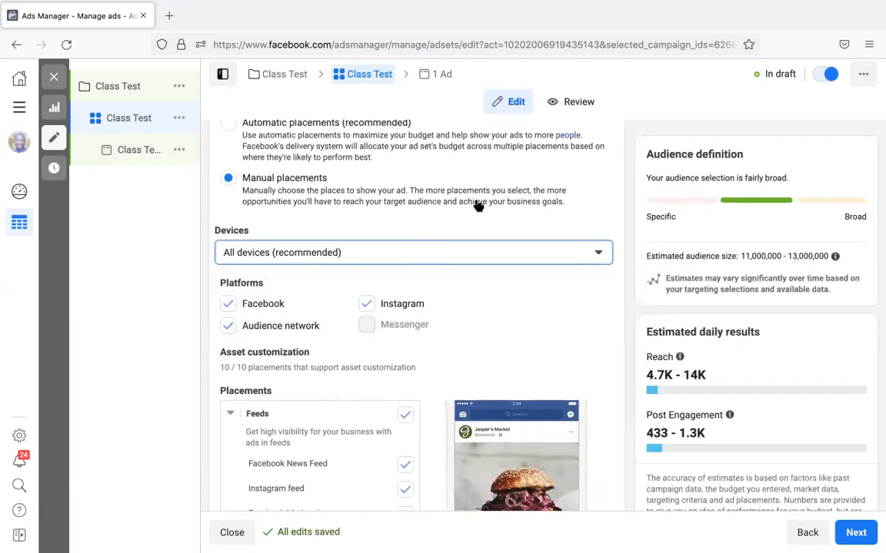
# Examine the manual placement platforms and the available Feeds and Stories and Reels placements.
pyautogui.scroll(1, 476, 205)
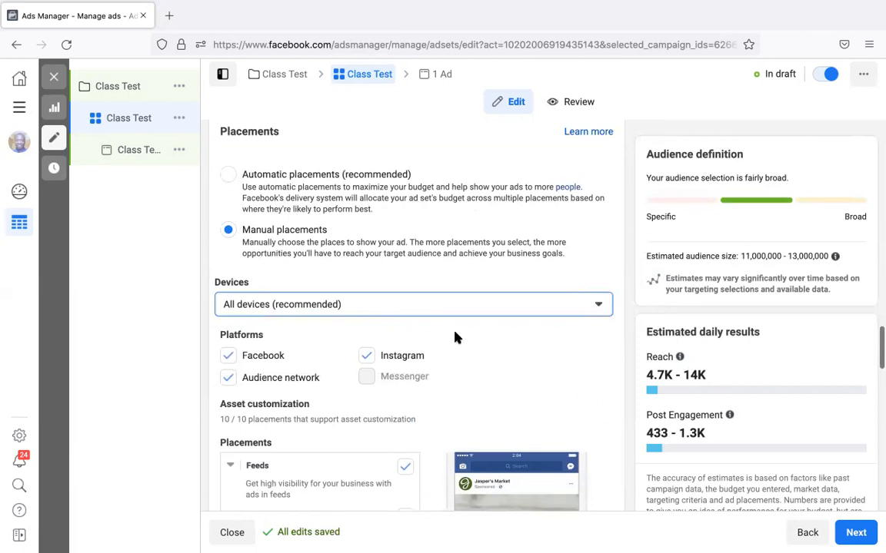
pyautogui.scroll(-1, 454, 337)
pyautogui.scroll(-1, 455, 337)
pyautogui.scroll(-1, 454, 337)
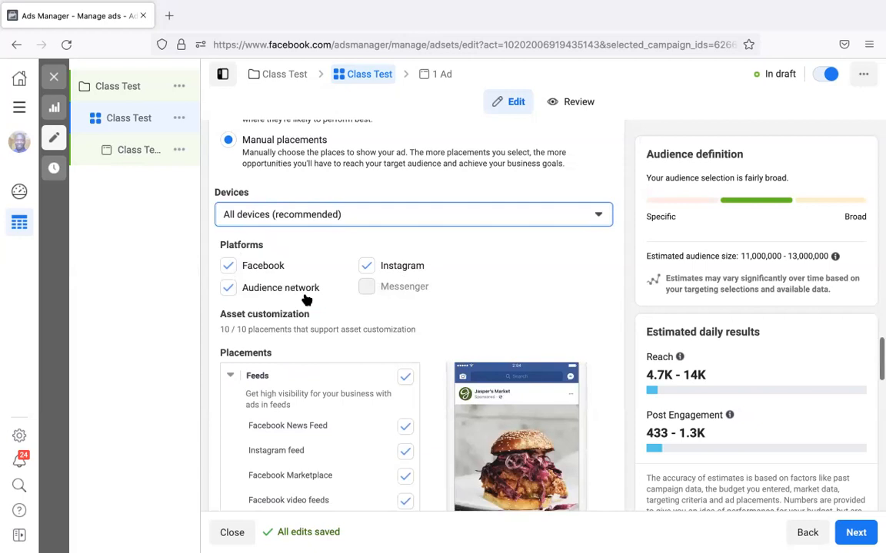
pyautogui.moveTo(273, 316)
pyautogui.scroll(-4, 475, 293)
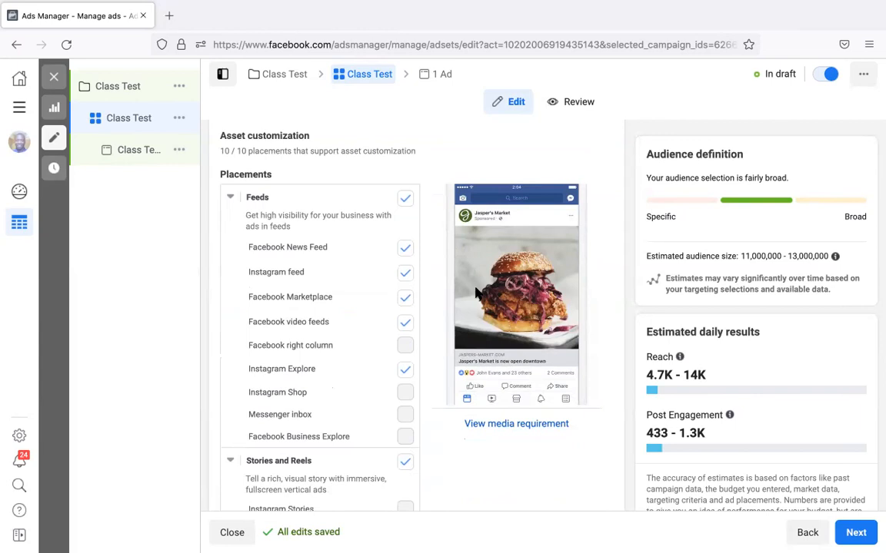
pyautogui.scroll(-3, 405, 363)
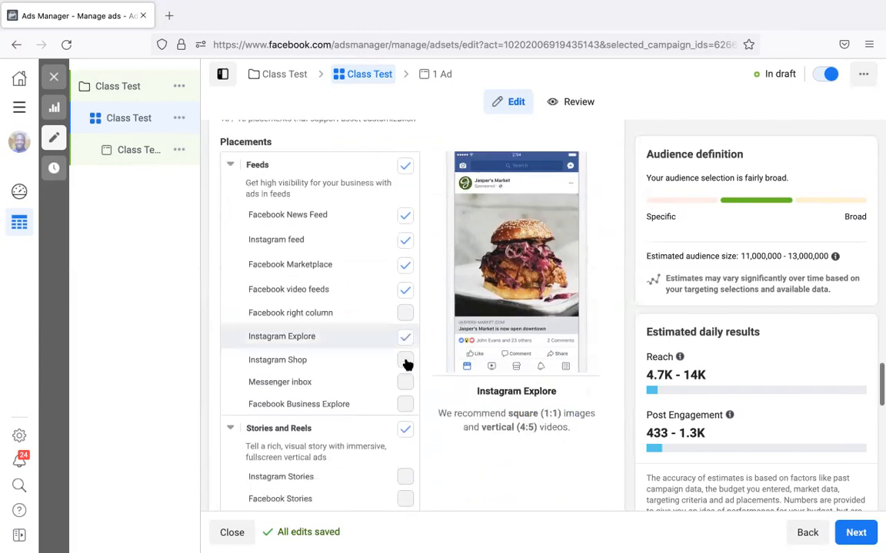
pyautogui.scroll(5, 405, 364)
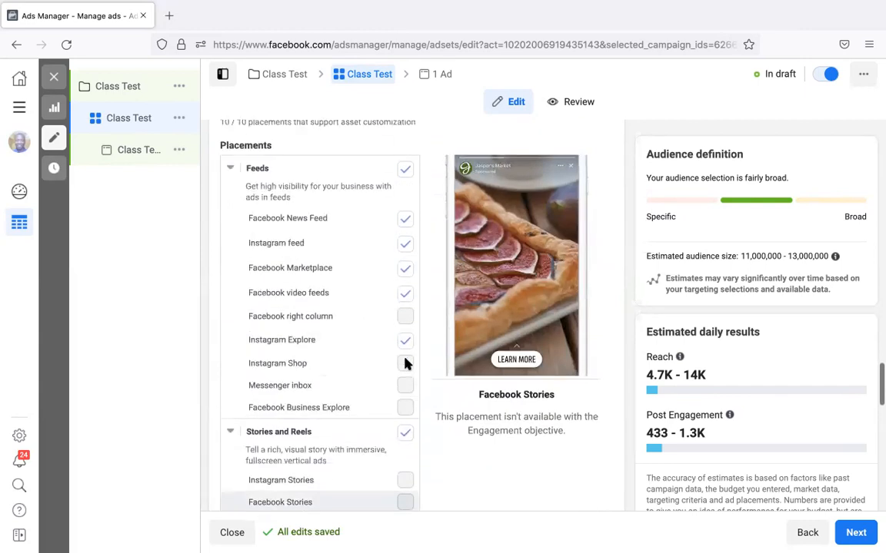
pyautogui.scroll(5, 384, 368)
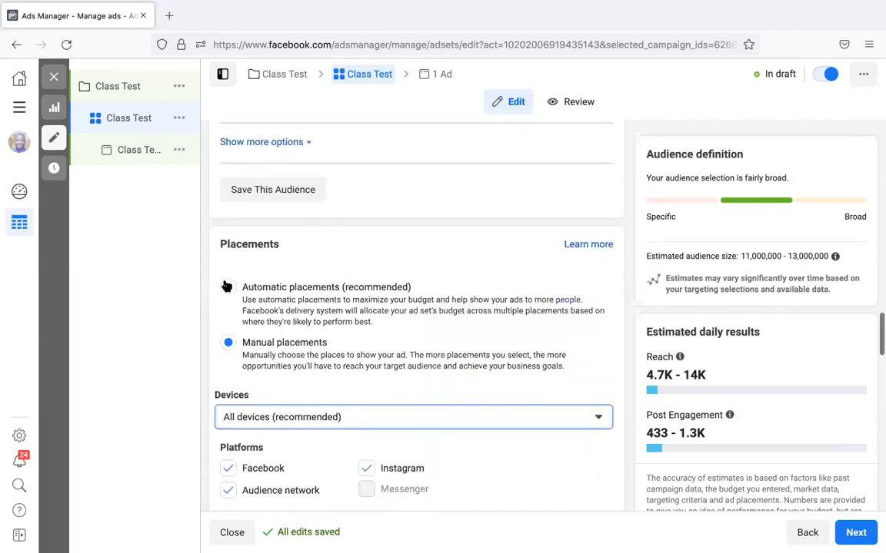
# Set the ad set's placements to Automatic placements (recommended) and continue to the ad's settings.
pyautogui.click(366, 302)
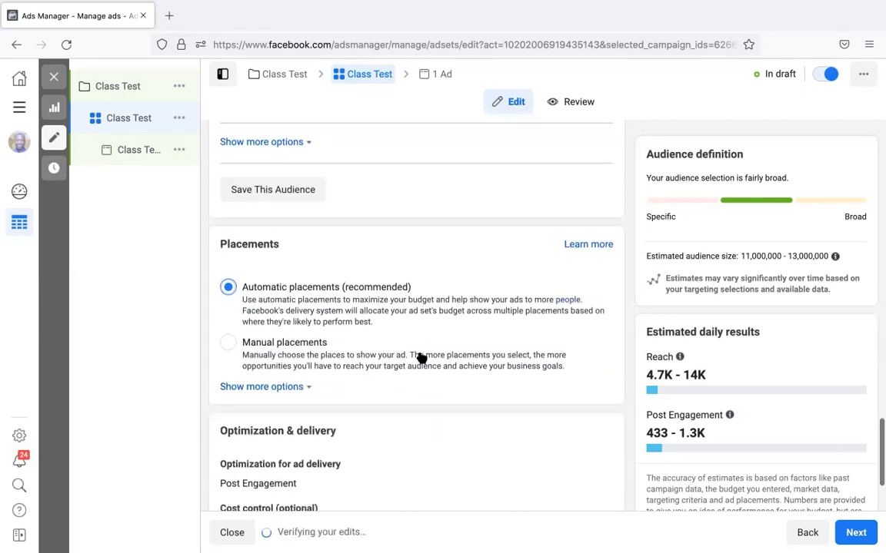
pyautogui.scroll(-2, 421, 356)
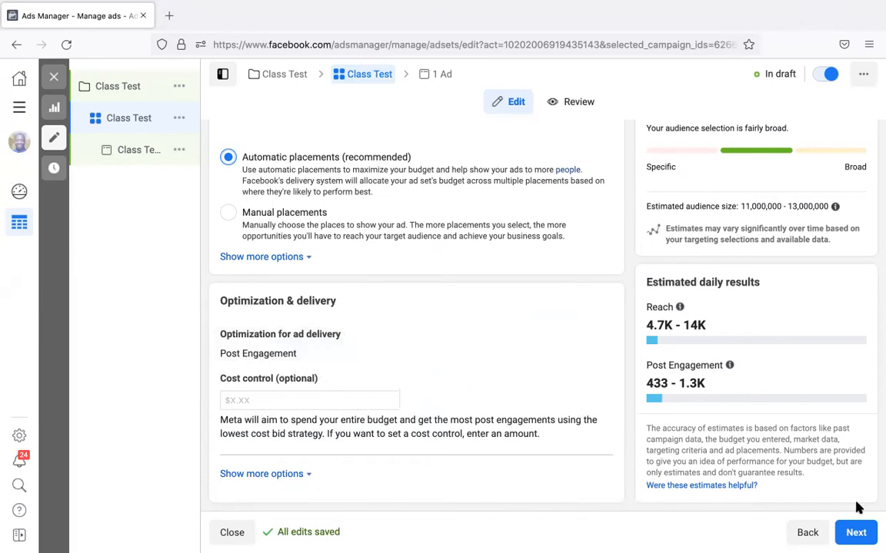
pyautogui.click(851, 533)
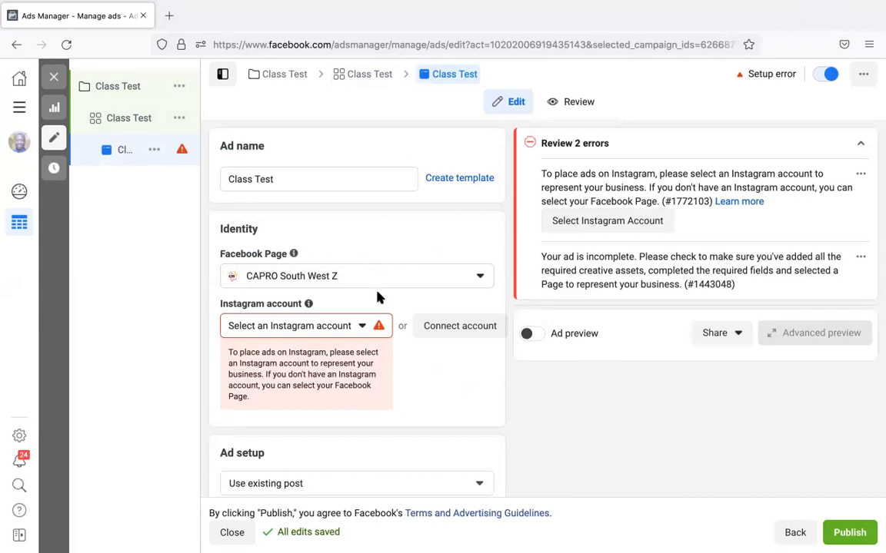
# Set the ad's Facebook Page identity to Gleam Auto Deals from the G Technology business.
pyautogui.click(386, 283)
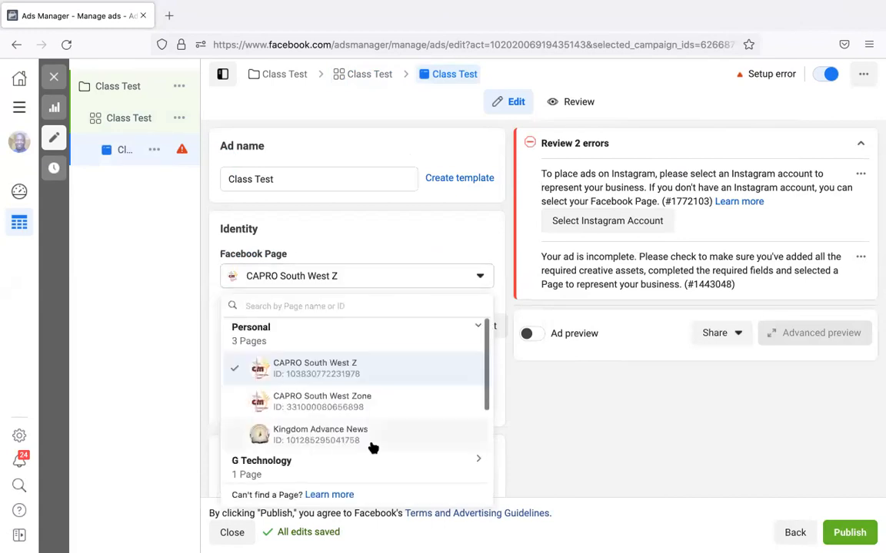
pyautogui.scroll(-3, 372, 447)
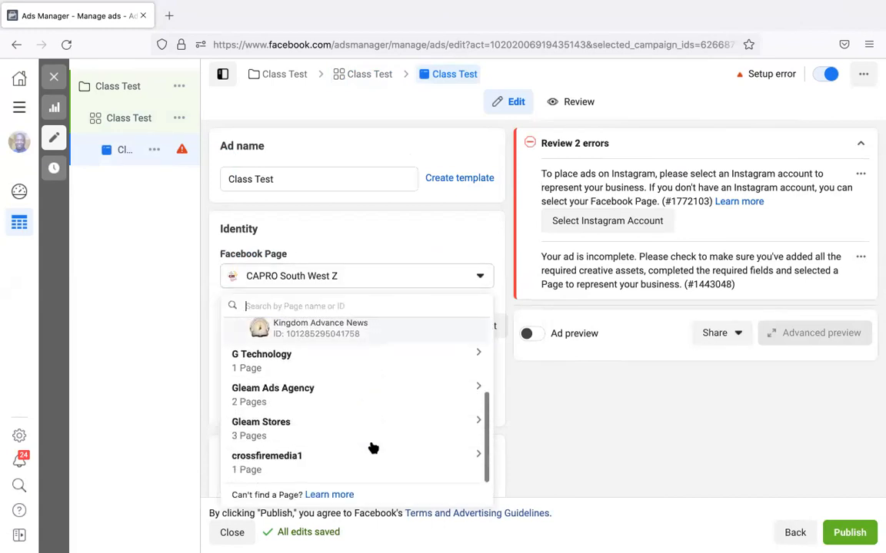
pyautogui.click(326, 367)
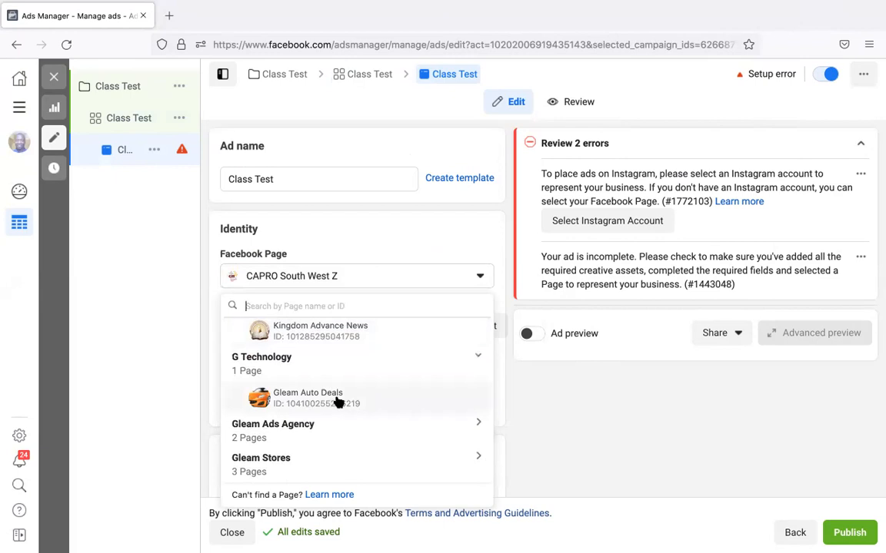
pyautogui.click(339, 402)
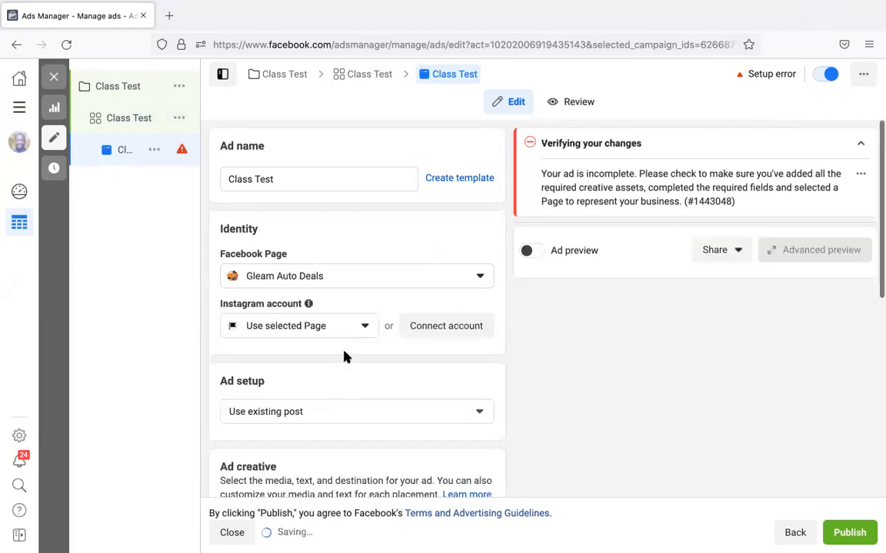
pyautogui.scroll(-3, 384, 304)
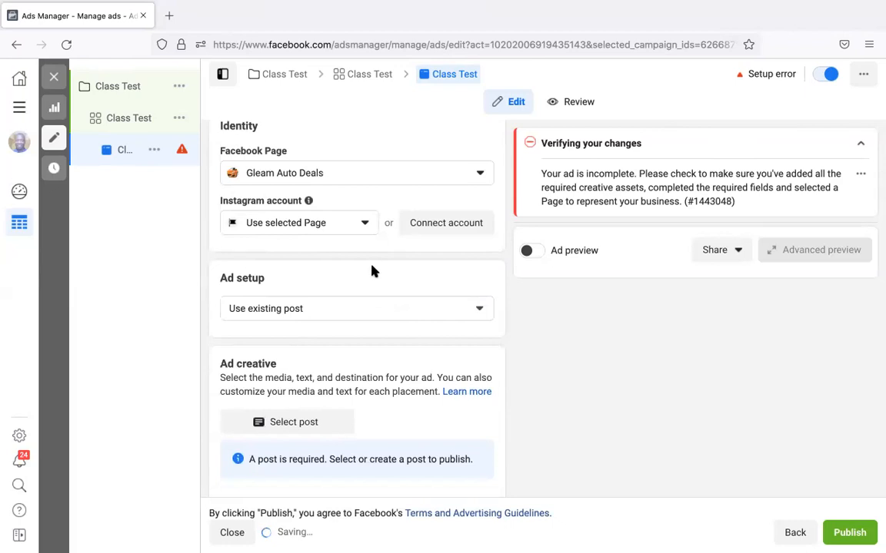
pyautogui.scroll(2, 371, 270)
pyautogui.scroll(1, 371, 271)
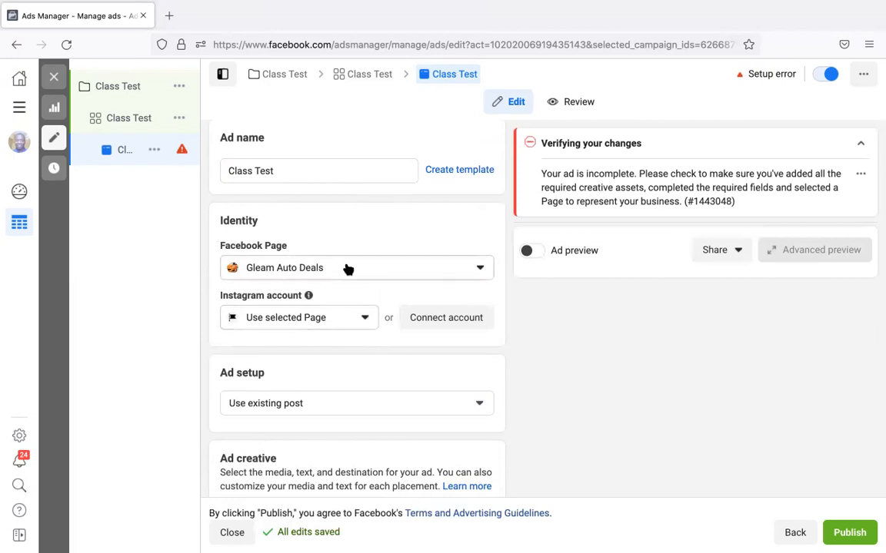
# Try the Create ad option for the ad setup and look through its creative fields and call-to-action choices.
pyautogui.scroll(-3, 377, 357)
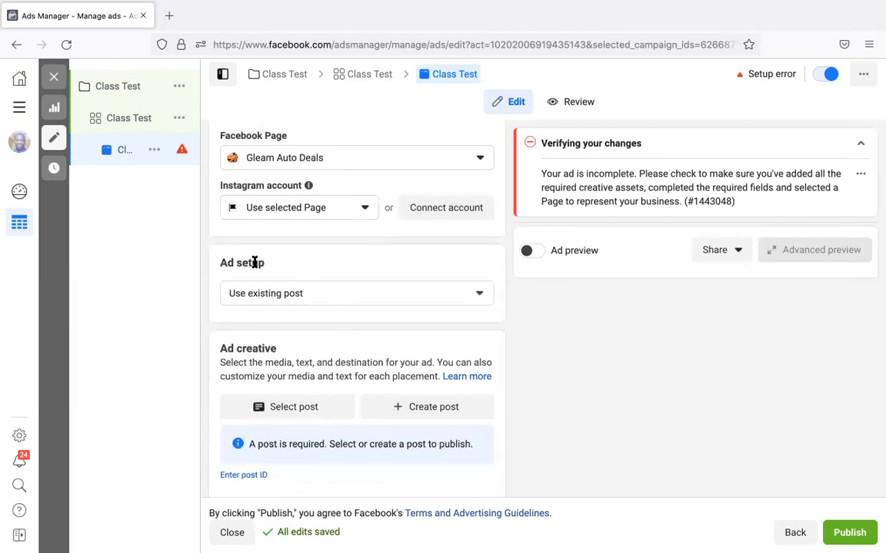
pyautogui.click(306, 301)
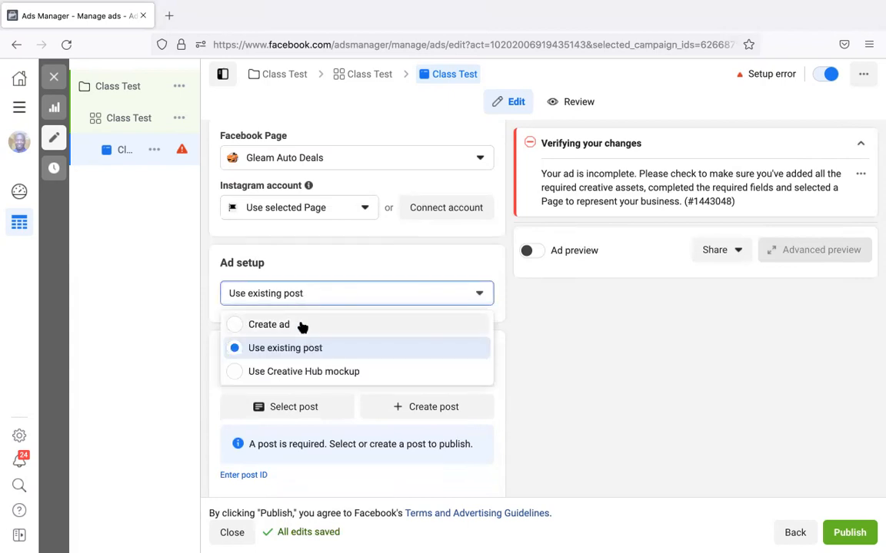
pyautogui.click(303, 328)
pyautogui.scroll(-3, 308, 397)
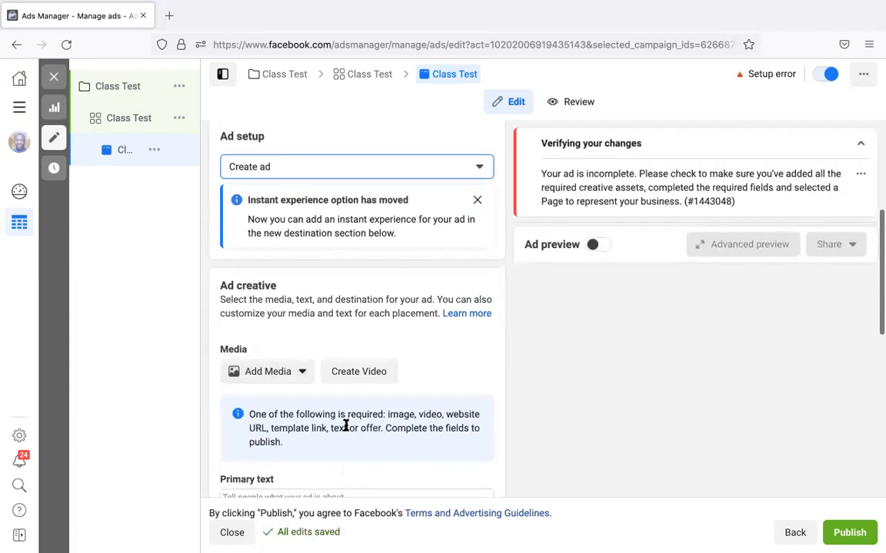
pyautogui.scroll(-3, 297, 367)
pyautogui.scroll(-4, 304, 369)
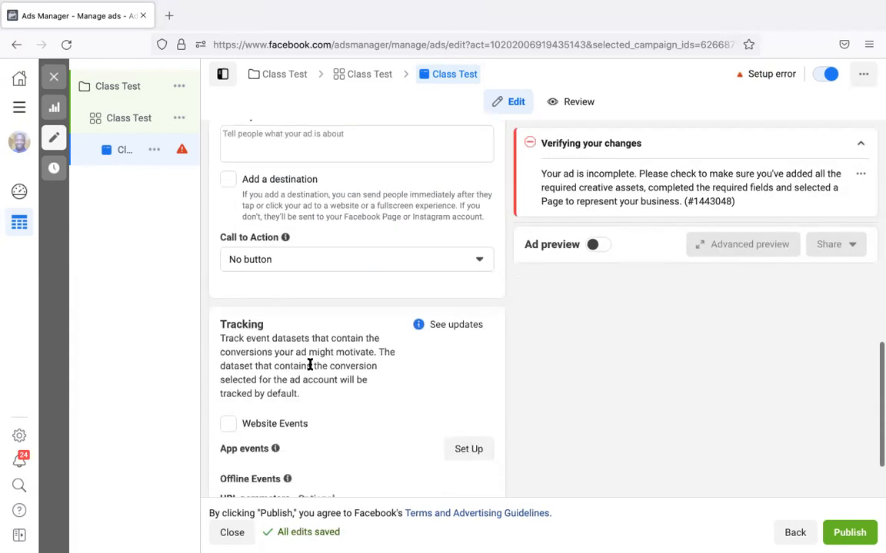
pyautogui.click(321, 266)
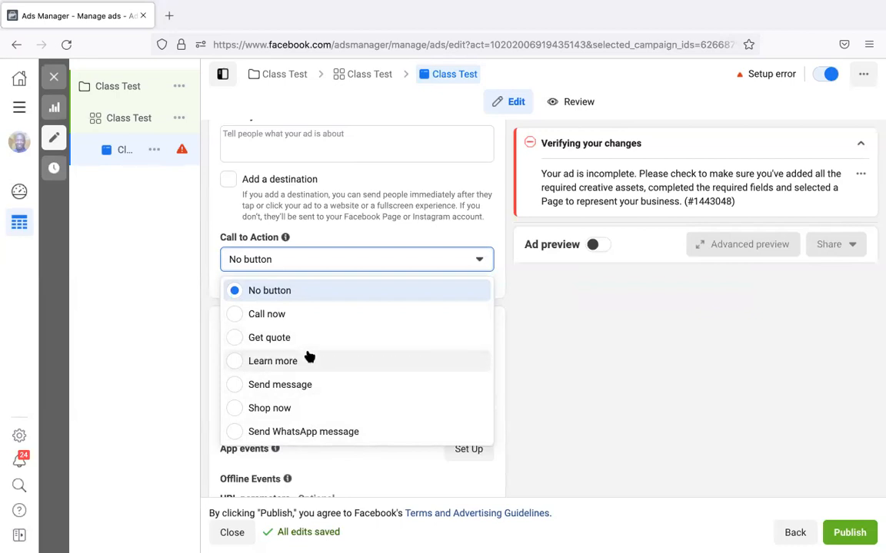
pyautogui.click(450, 243)
# Set the ad setup to Use existing post.
pyautogui.scroll(6, 450, 243)
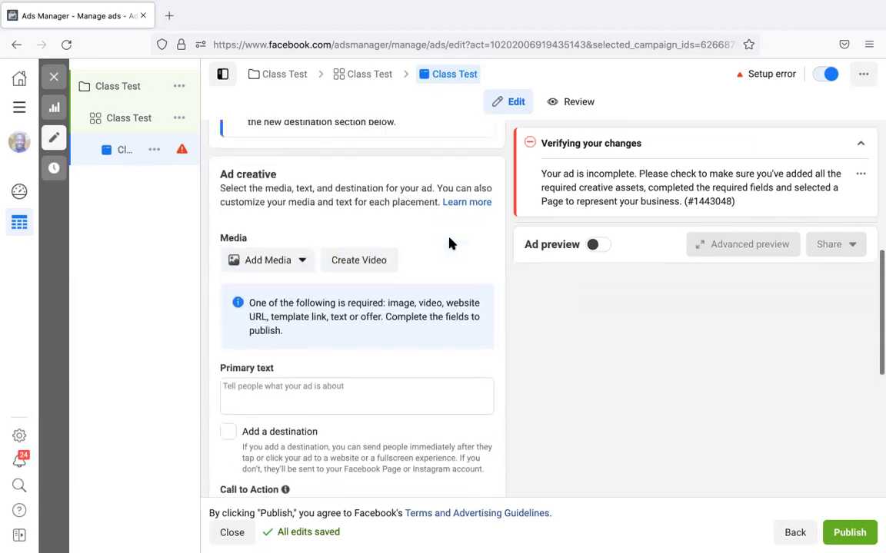
pyautogui.scroll(1, 450, 243)
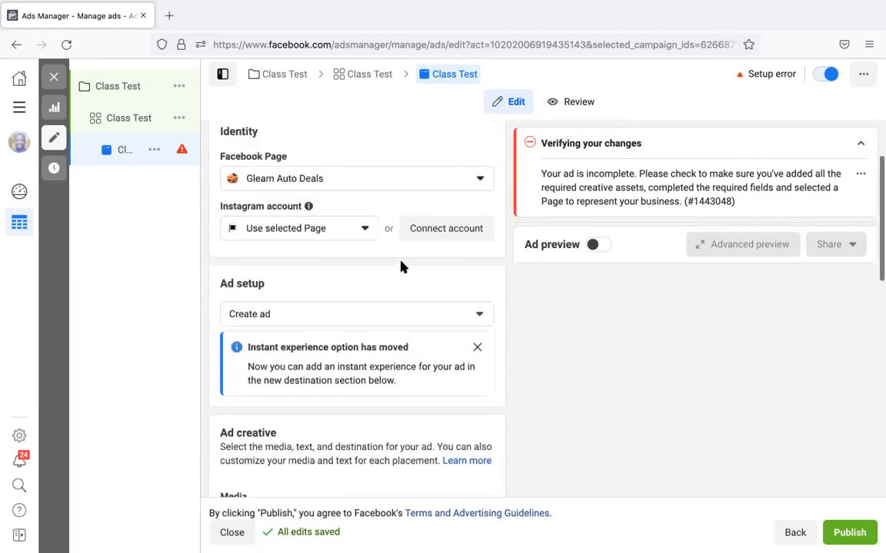
pyautogui.scroll(-1, 353, 333)
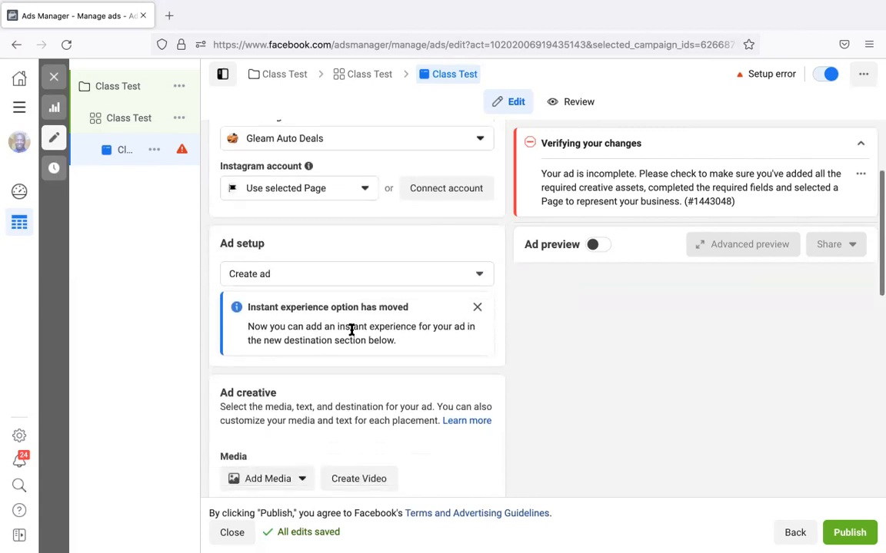
pyautogui.click(348, 276)
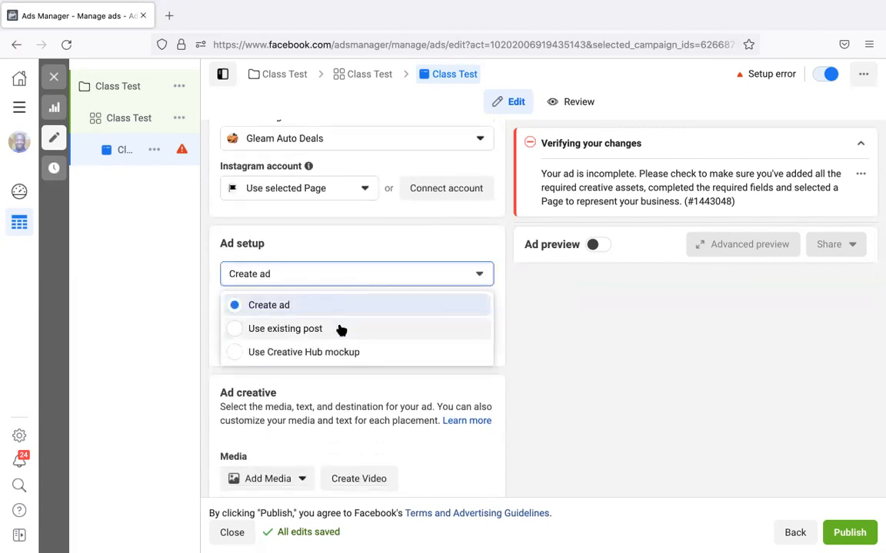
pyautogui.click(342, 330)
pyautogui.scroll(-2, 340, 327)
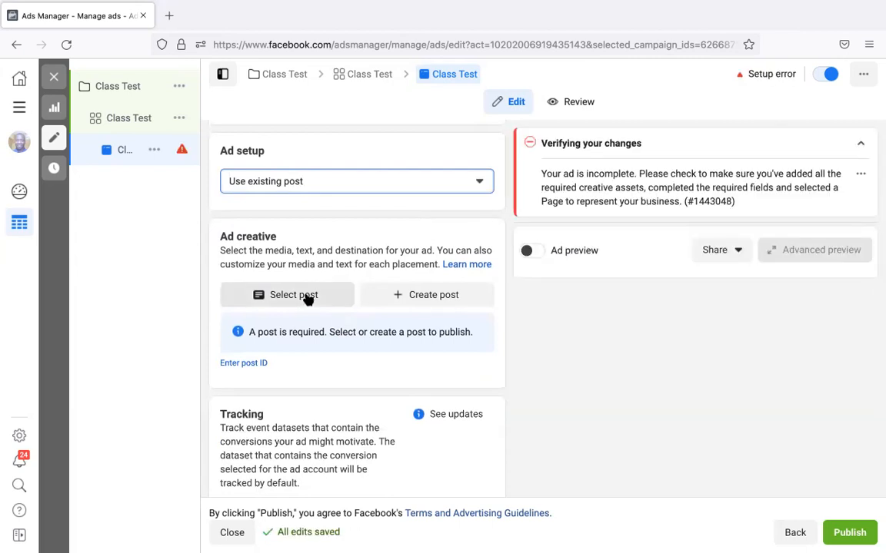
# Select the Facebook post "Foreign Used 2005 Toyota Camry" as the ad creative and expand its text in the ad preview.
pyautogui.click(307, 299)
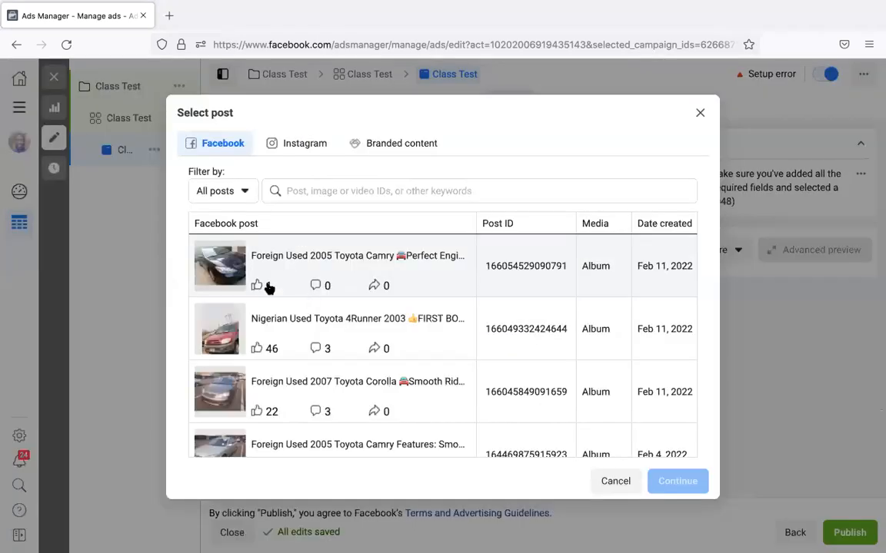
pyautogui.click(296, 277)
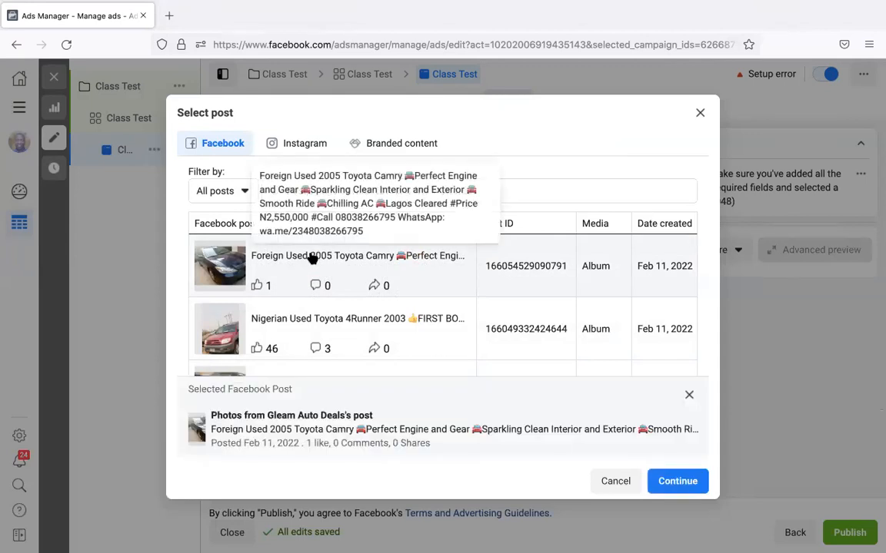
pyautogui.click(672, 480)
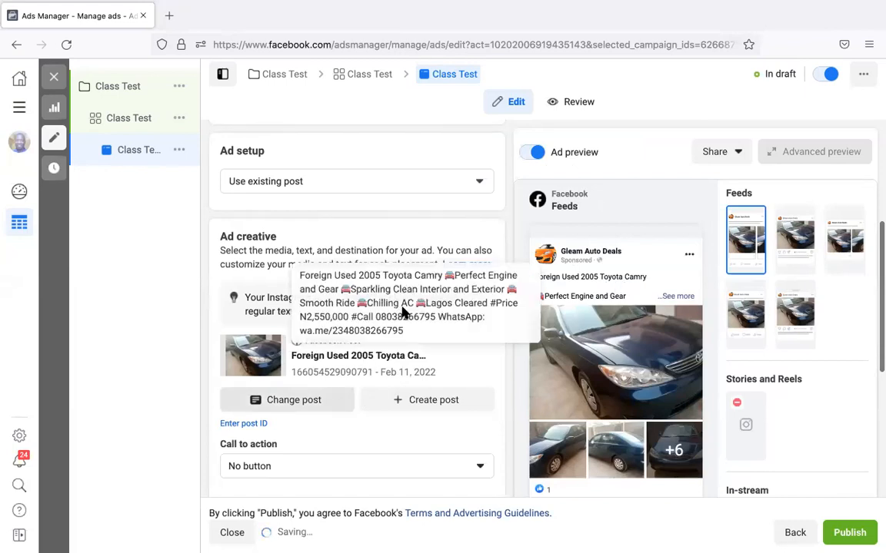
pyautogui.click(675, 296)
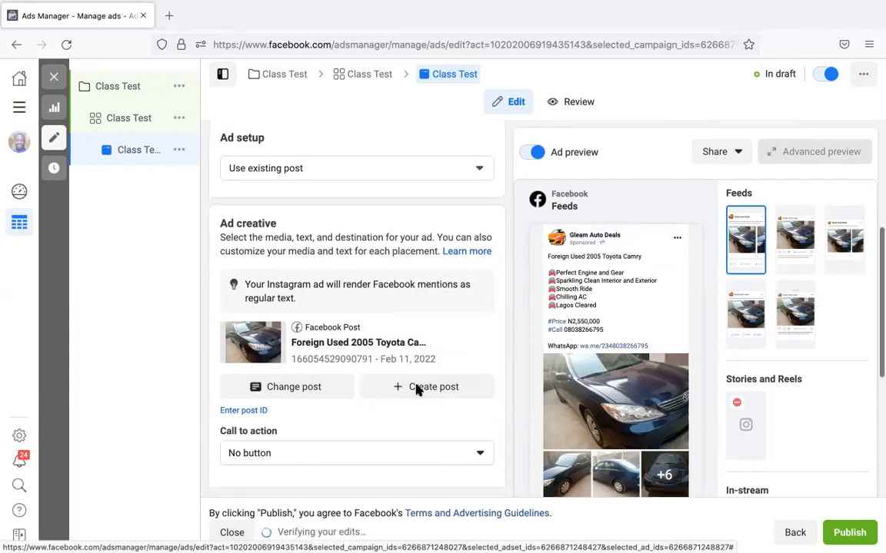
# Try adding a Send message call to action to the selected post, and dismiss the post update.
pyautogui.scroll(-3, 415, 389)
pyautogui.click(387, 272)
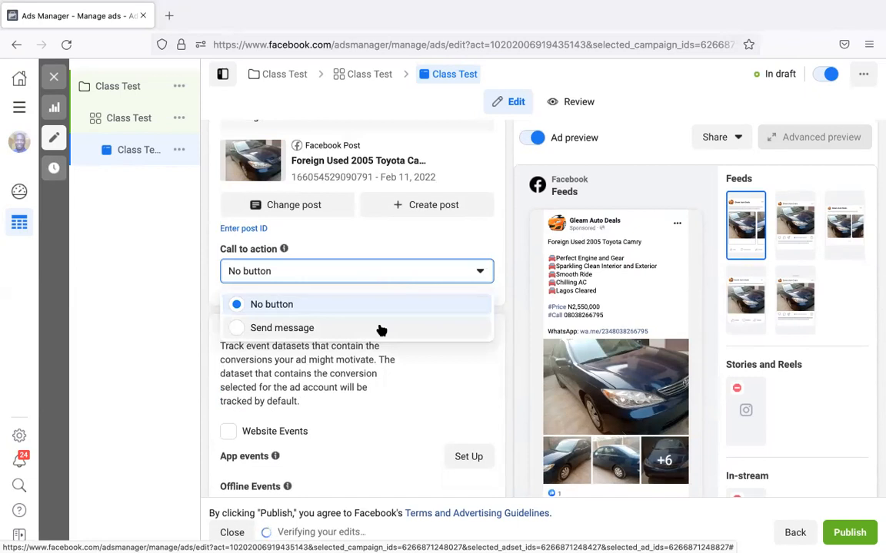
pyautogui.click(444, 240)
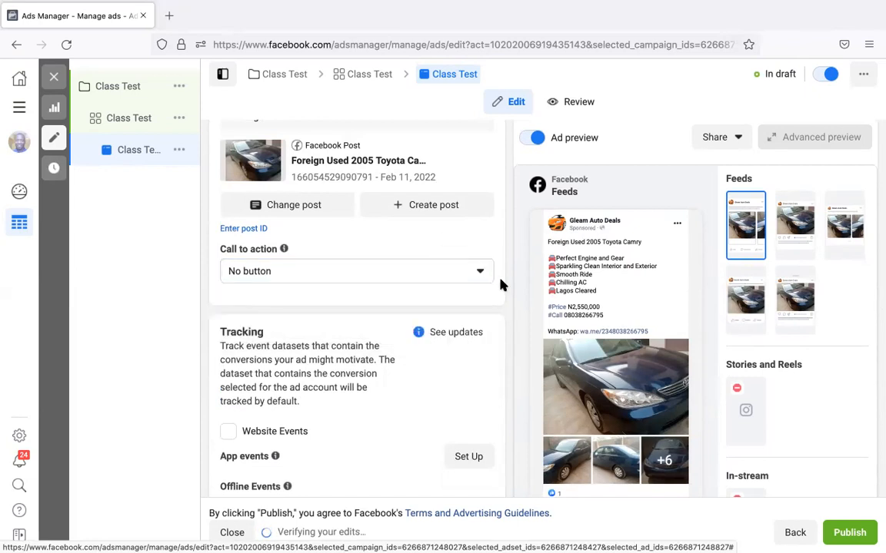
pyautogui.scroll(-1, 523, 301)
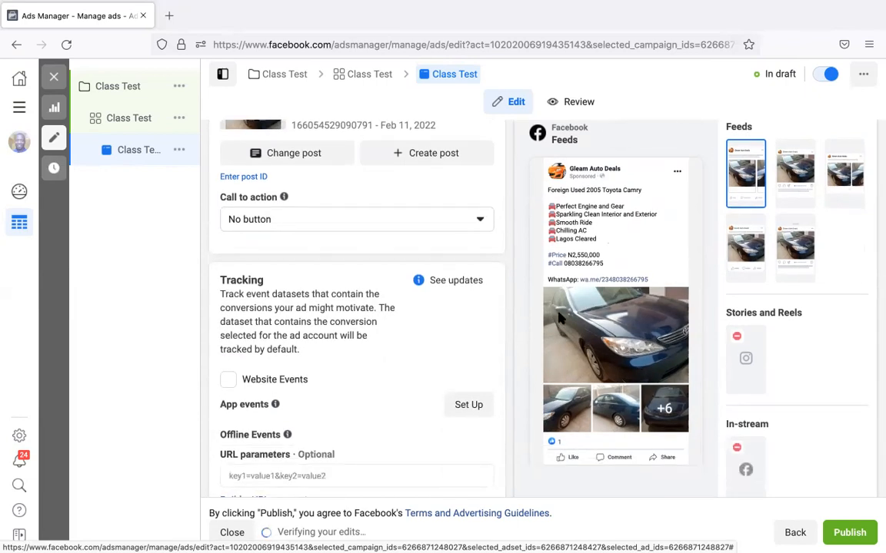
pyautogui.scroll(-1, 558, 317)
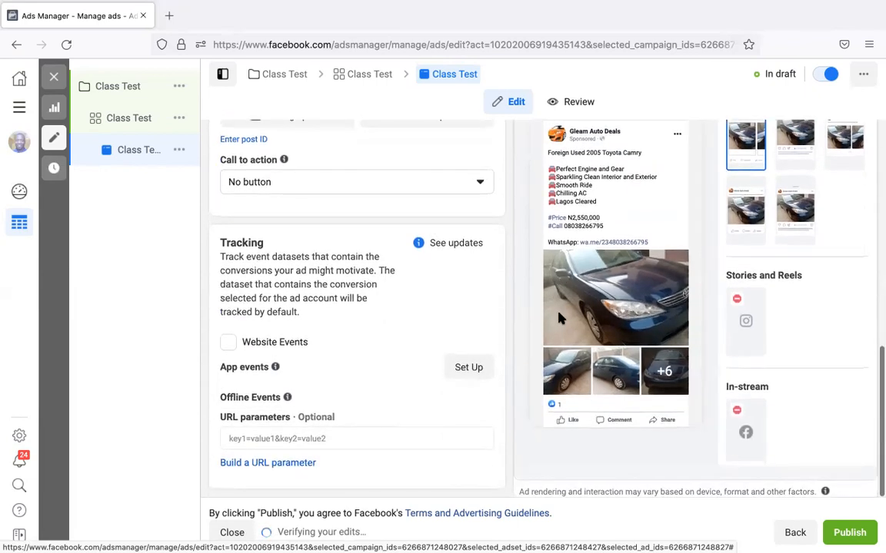
pyautogui.scroll(1, 377, 246)
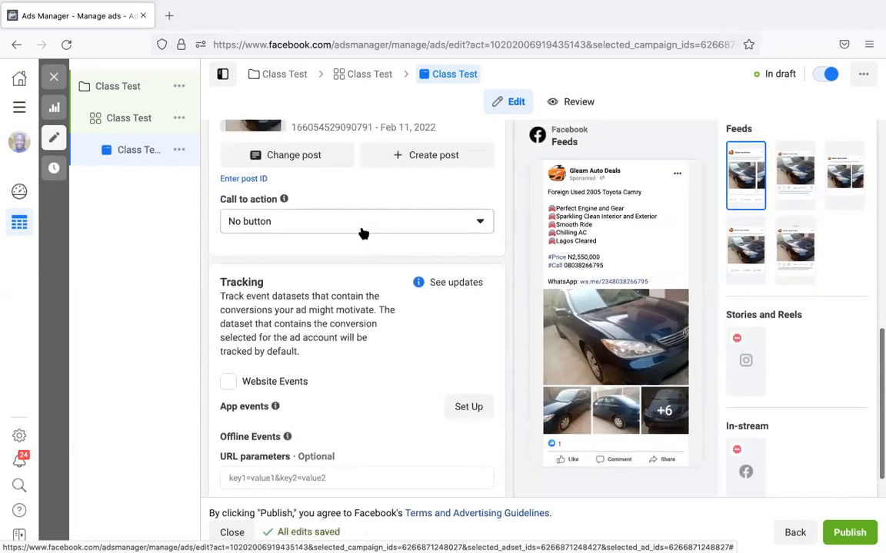
pyautogui.click(362, 225)
pyautogui.click(350, 279)
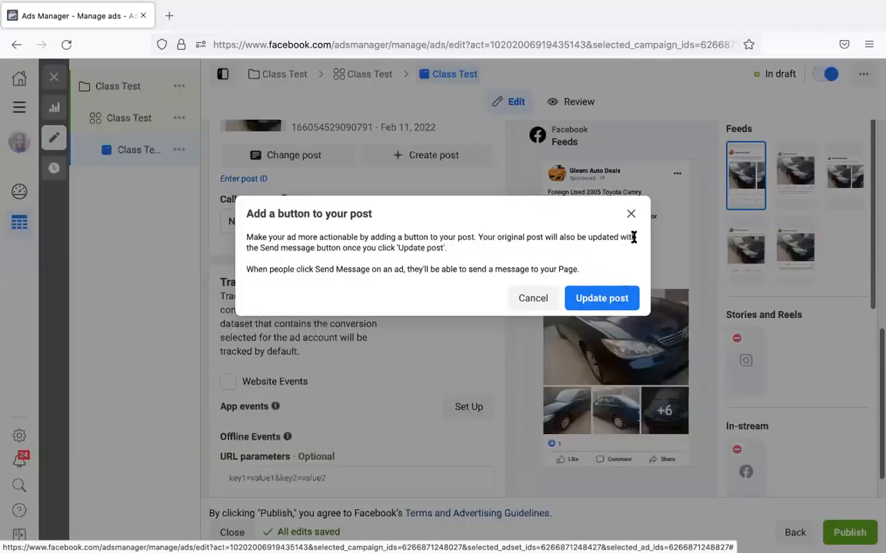
pyautogui.click(629, 212)
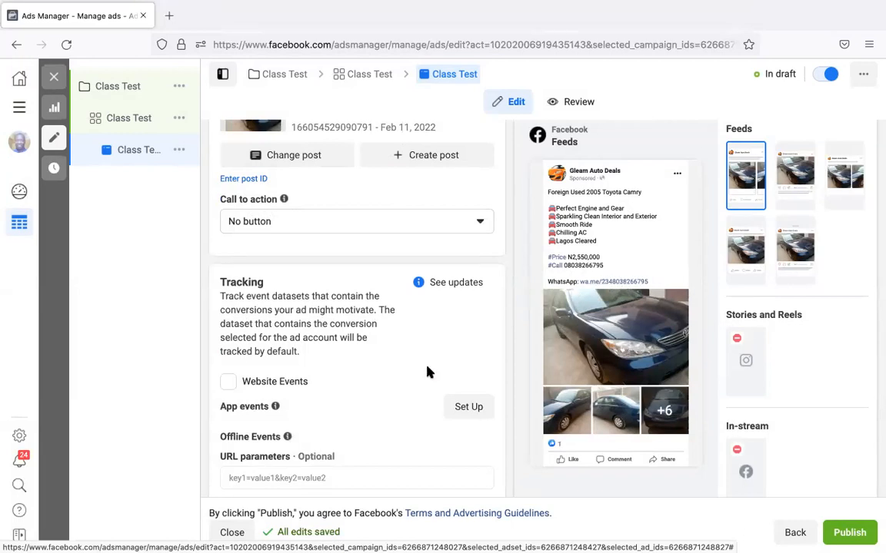
pyautogui.scroll(-1, 428, 372)
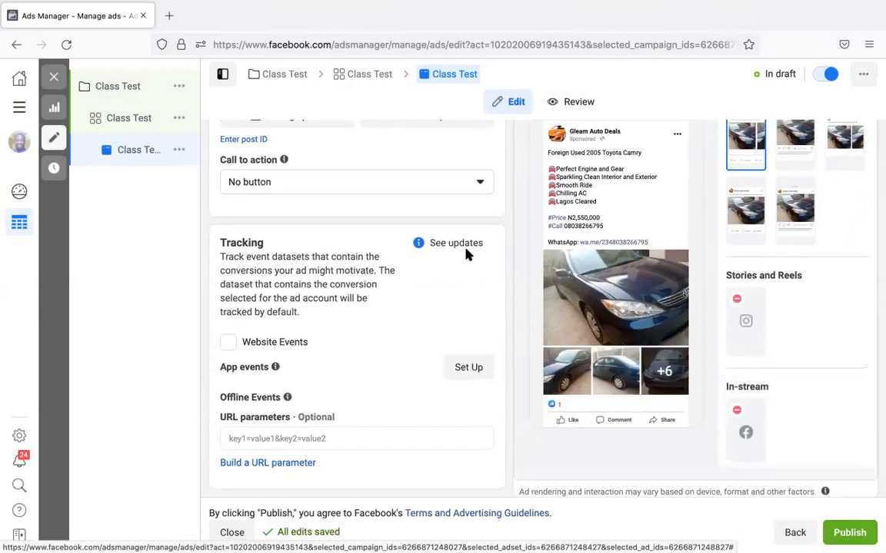
pyautogui.scroll(10, 607, 305)
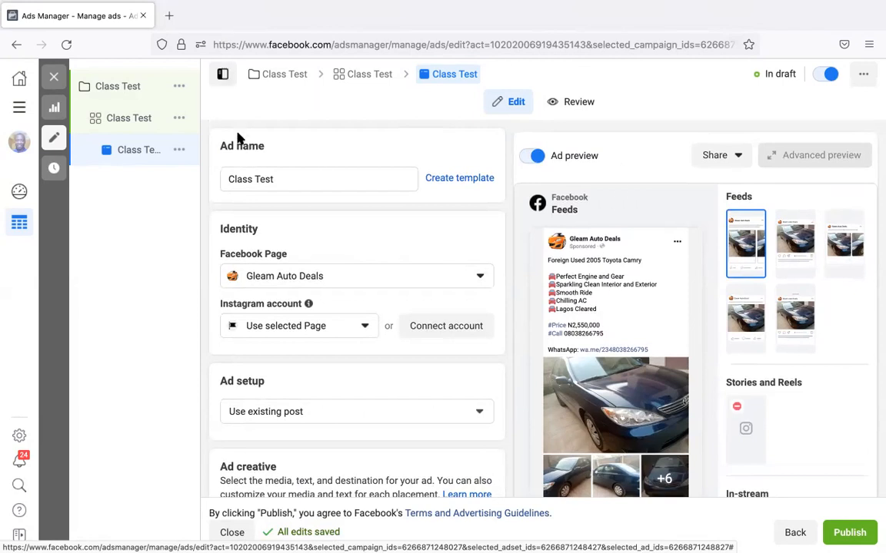
pyautogui.moveTo(159, 158)
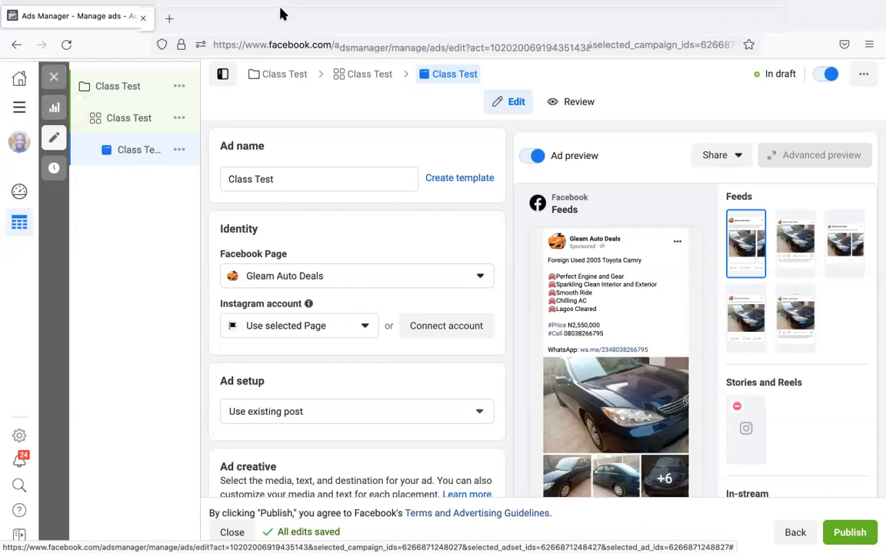
pyautogui.moveTo(373, 45)
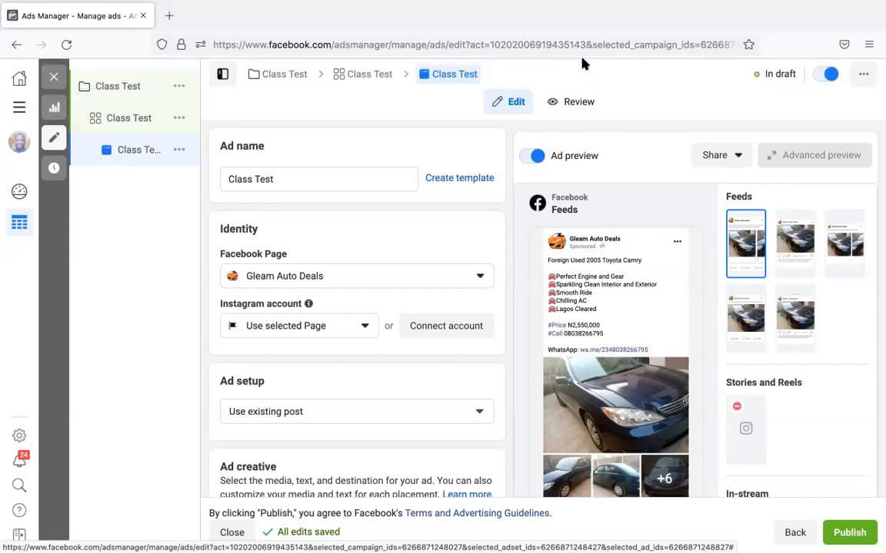